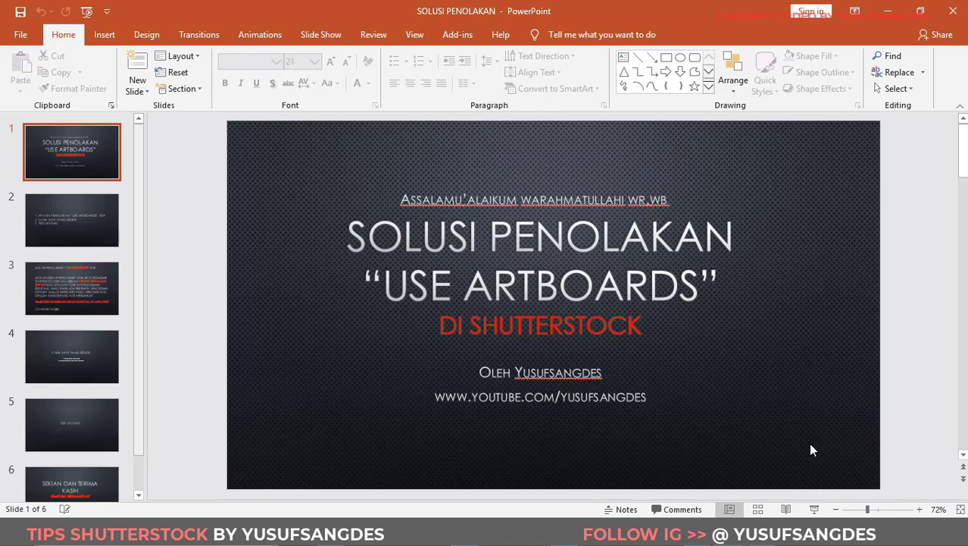
Show slide 2, with its three agenda points on rejection, saving and test upload.
{"action": "left_click", "coordinate": [75, 231]}
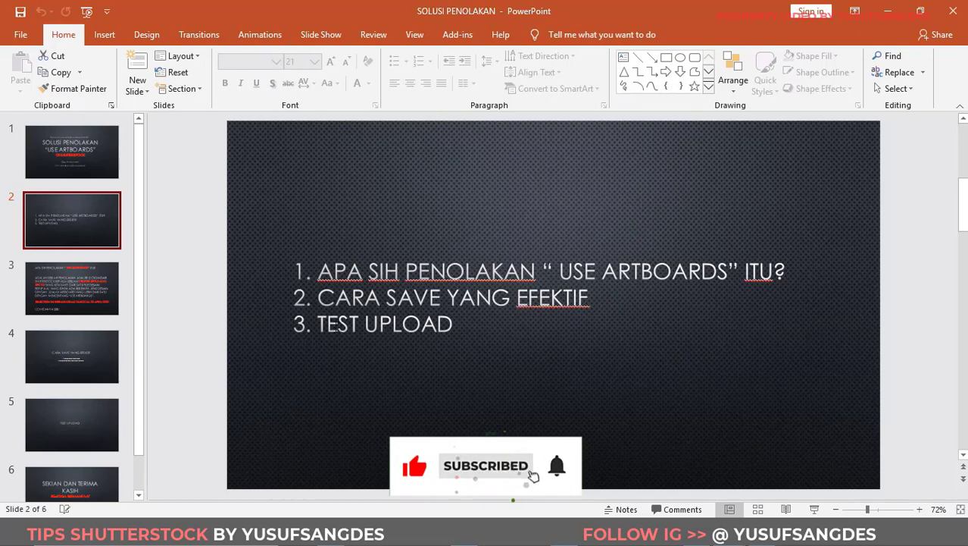
Show slide 3, which explains the Use Artboards rejection.
{"action": "left_click", "coordinate": [29, 278]}
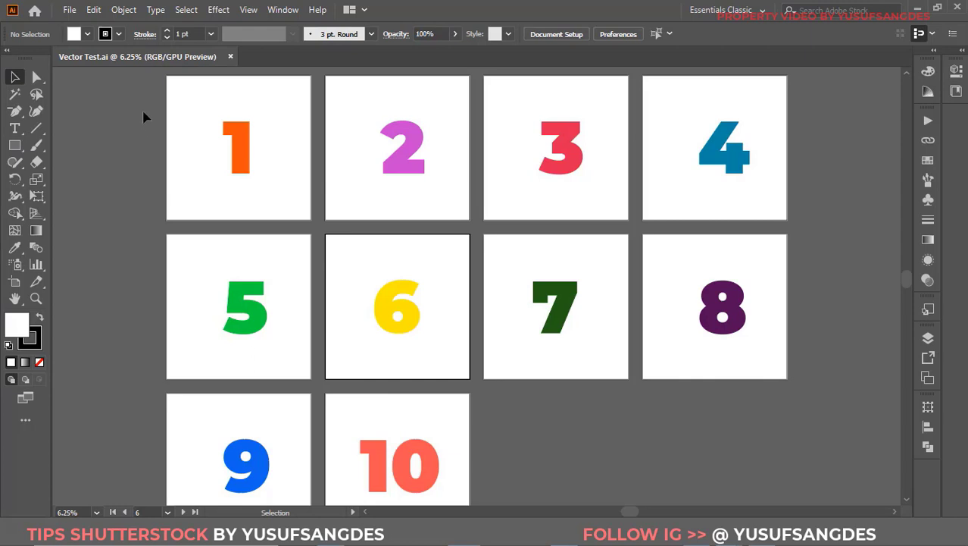
Use the Artboard tool to confirm the artboards are named Artboard 1 to Artboard 10 in Vector Test.ai.
{"action": "mouse_move", "coordinate": [145, 117]}
{"action": "left_mouse_down"}
{"action": "mouse_move", "coordinate": [711, 473]}
{"action": "mouse_move", "coordinate": [707, 459]}
{"action": "left_mouse_up"}
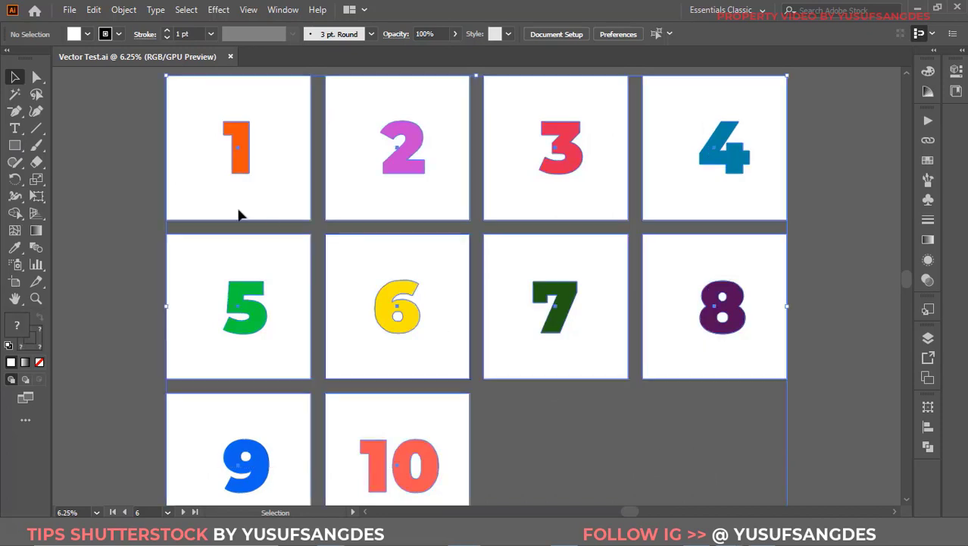
{"action": "left_click", "coordinate": [57, 237]}
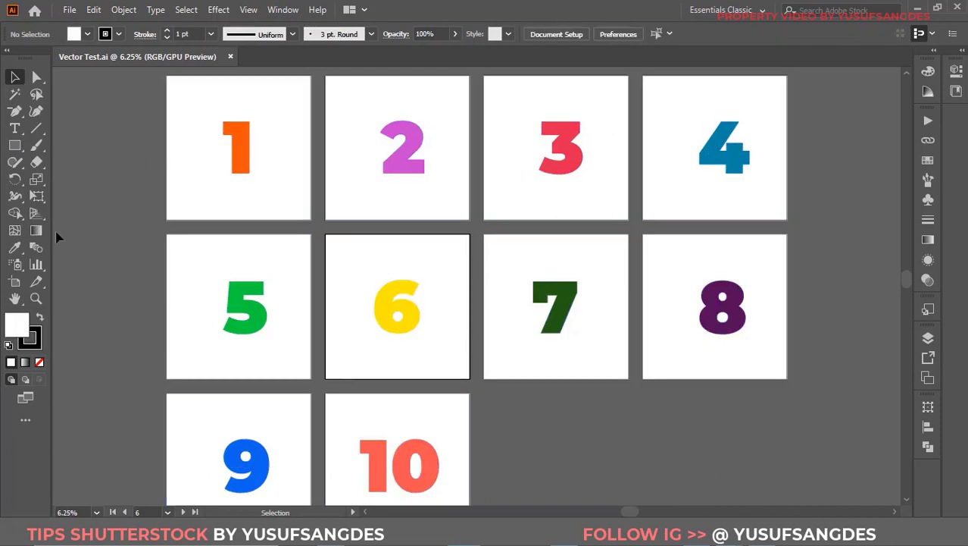
{"action": "left_click", "coordinate": [16, 283]}
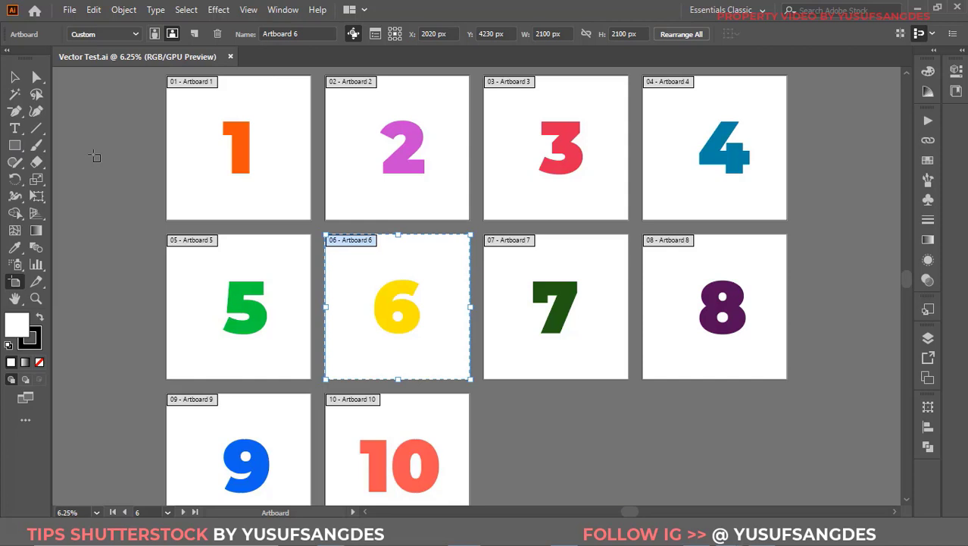
{"action": "left_click", "coordinate": [16, 77]}
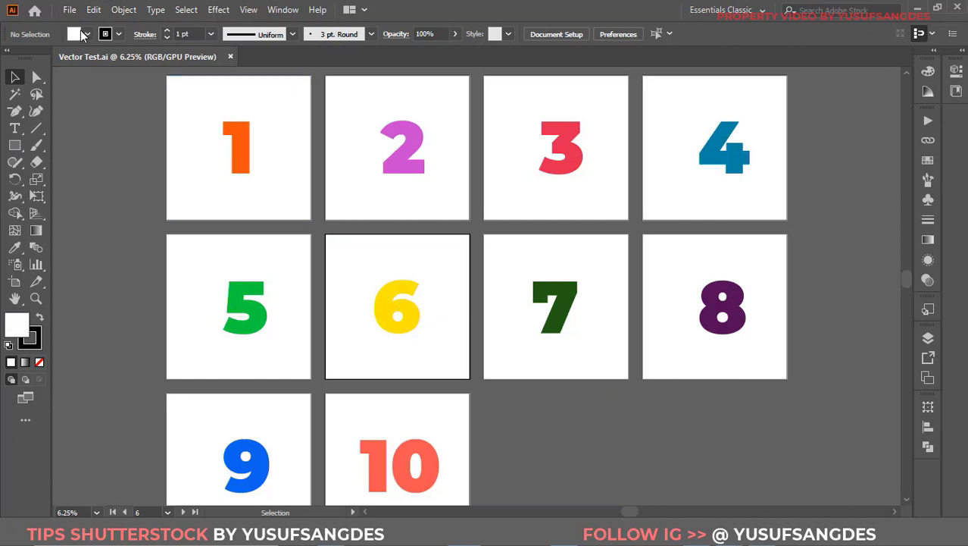
{"action": "left_click", "coordinate": [69, 10]}
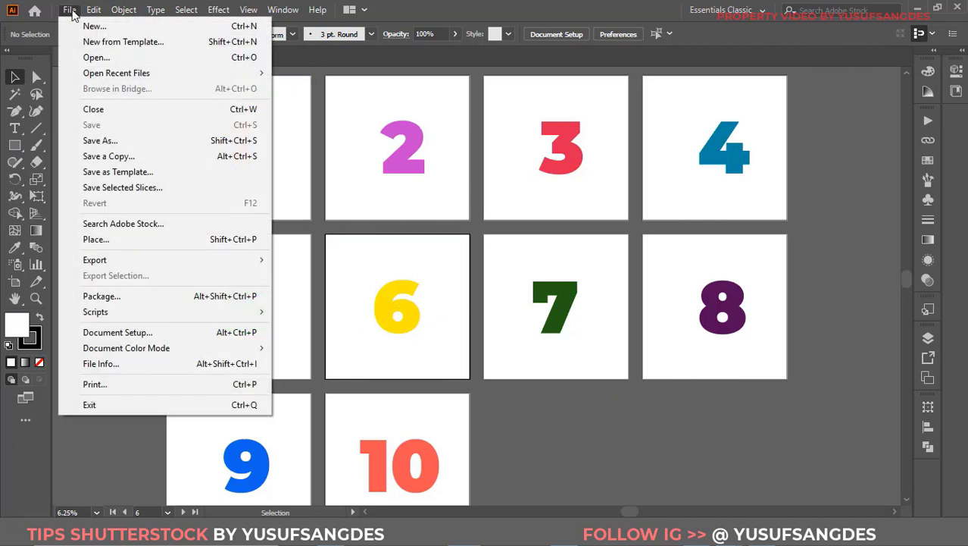
Save Vector Test as Illustrator EPS into the File EPS 10 folder.
{"action": "left_click", "coordinate": [112, 141]}
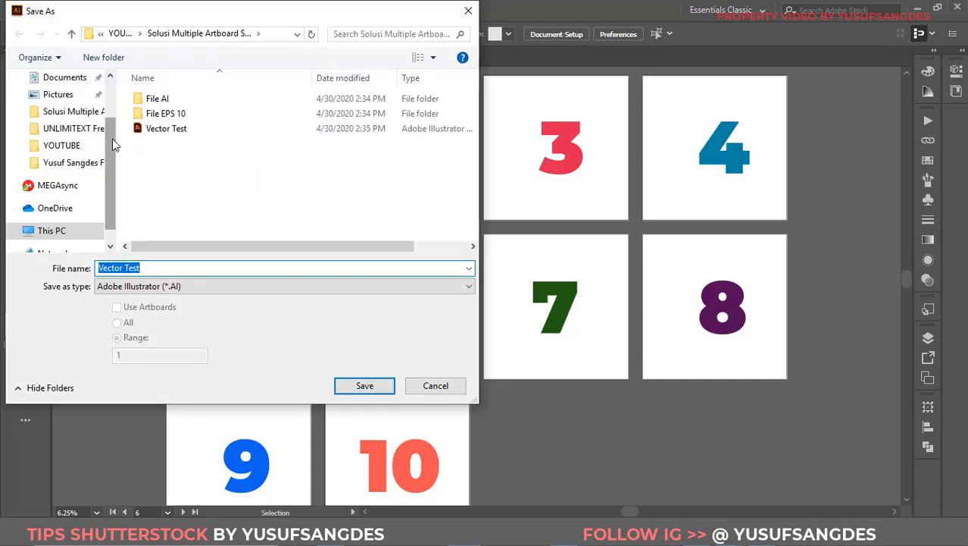
{"action": "double_click", "coordinate": [176, 115]}
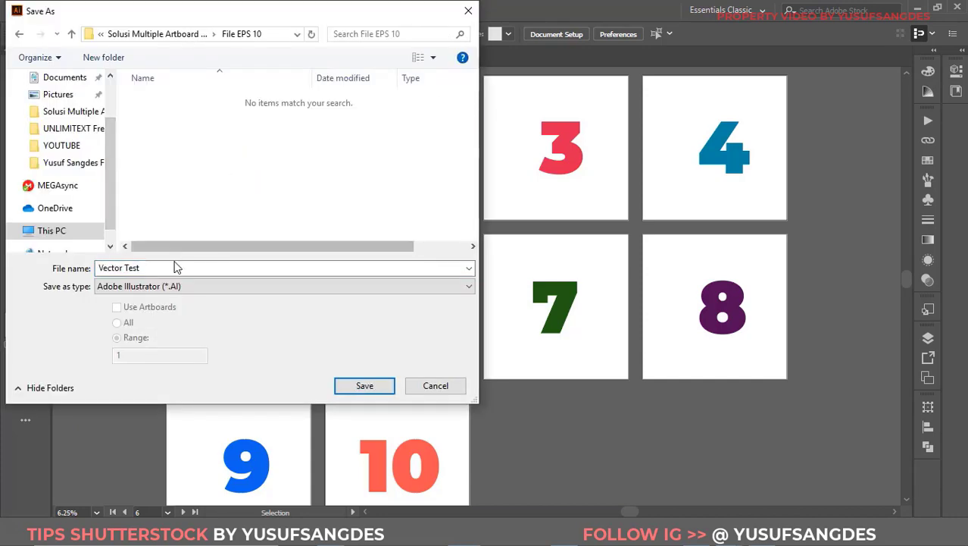
{"action": "left_click", "coordinate": [179, 288]}
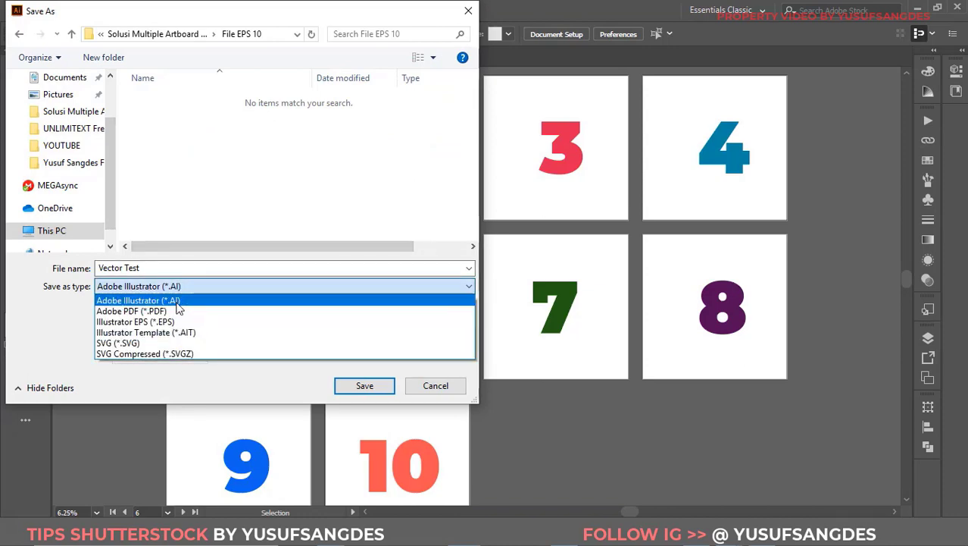
{"action": "left_click", "coordinate": [173, 322]}
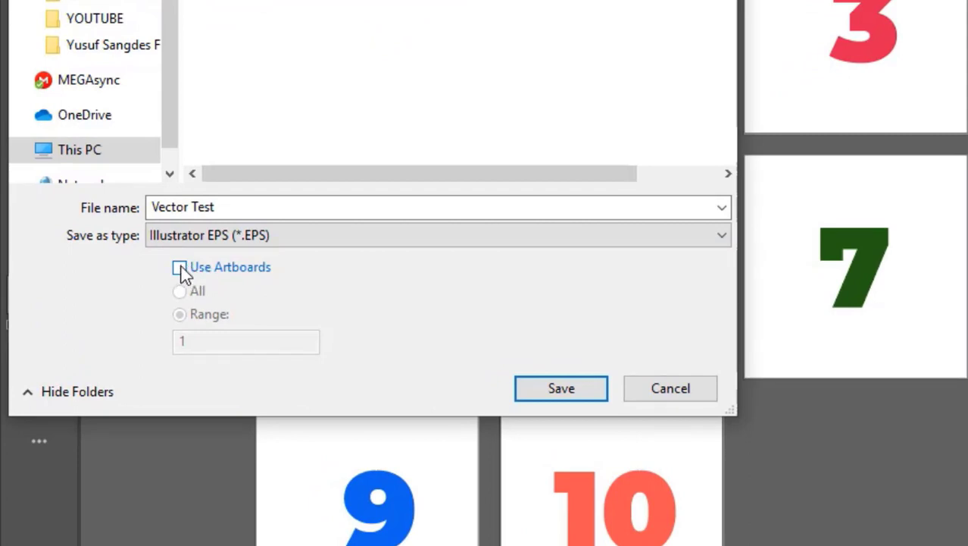
Turn on Use Artboards with artboard range 1-2.
{"action": "left_click", "coordinate": [180, 268]}
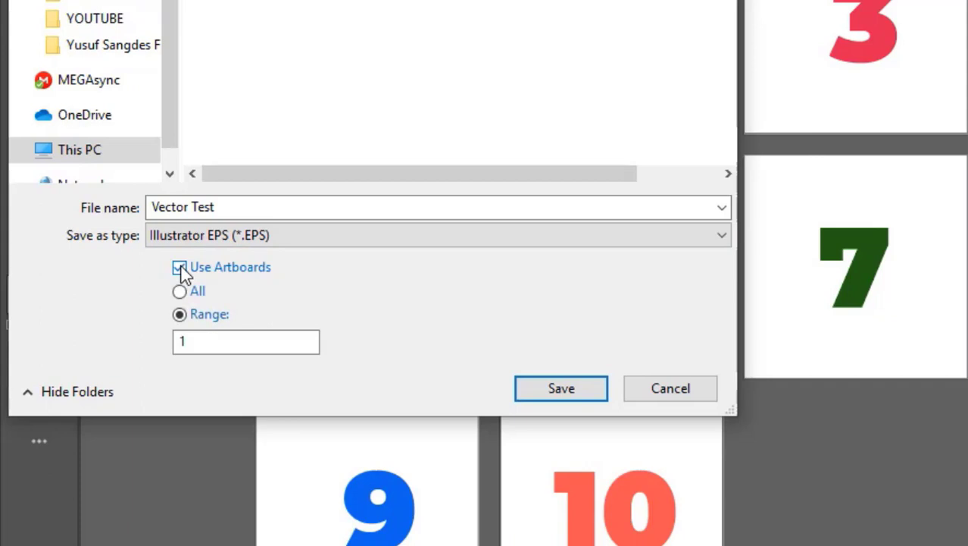
{"action": "left_click", "coordinate": [195, 343]}
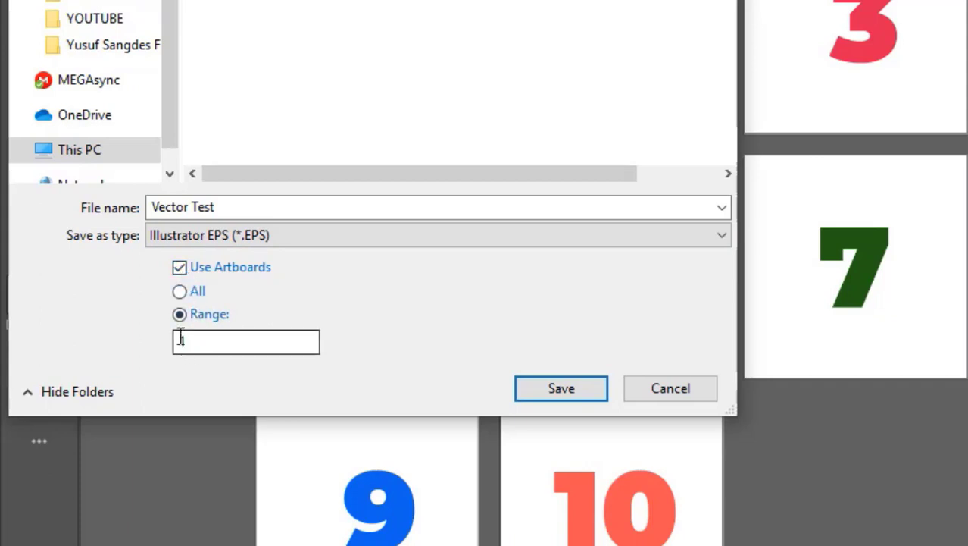
{"action": "type", "text": "1"}
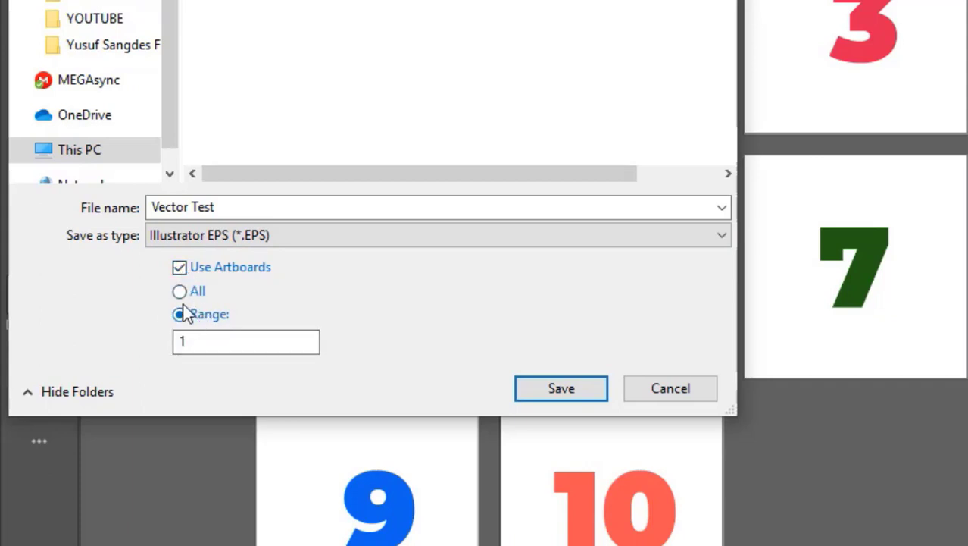
{"action": "left_click", "coordinate": [179, 313]}
{"action": "left_click", "coordinate": [196, 340]}
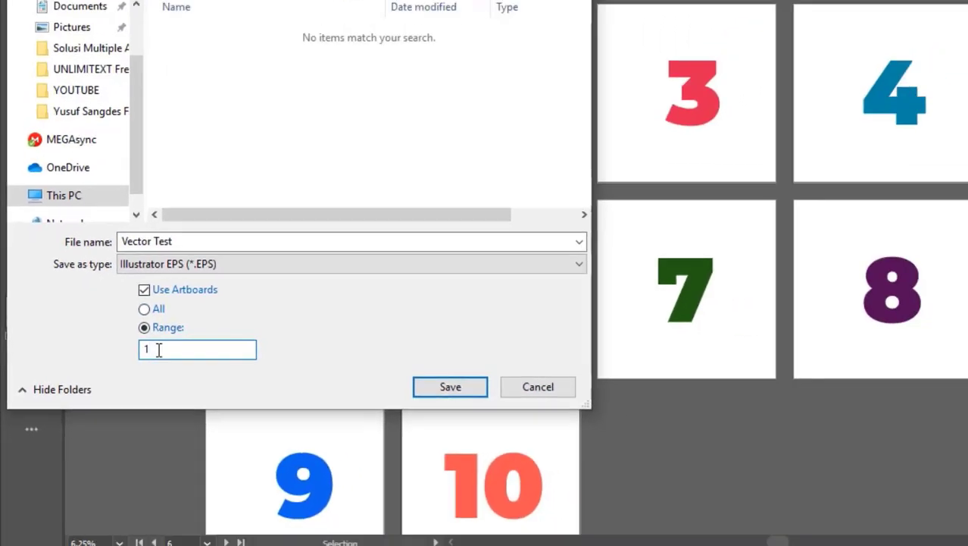
{"action": "type", "text": "-"}
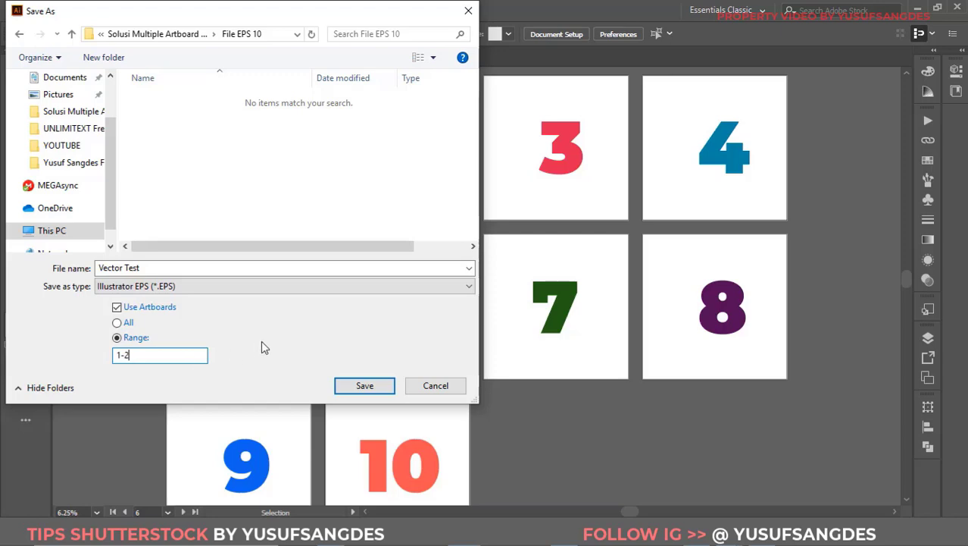
{"action": "type", "text": "2"}
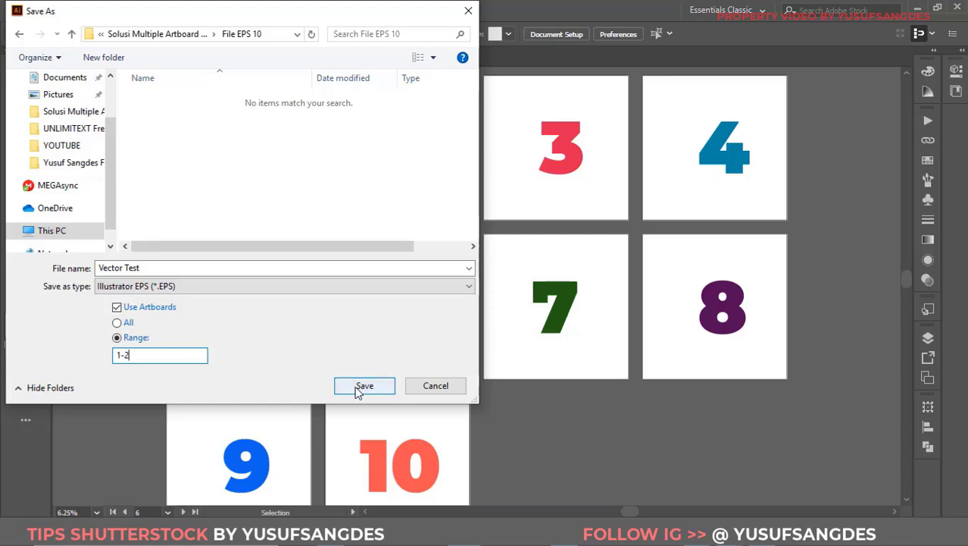
Write the EPS files as Illustrator 10 EPS with preview None, accepting the legacy warning.
{"action": "left_click", "coordinate": [362, 386]}
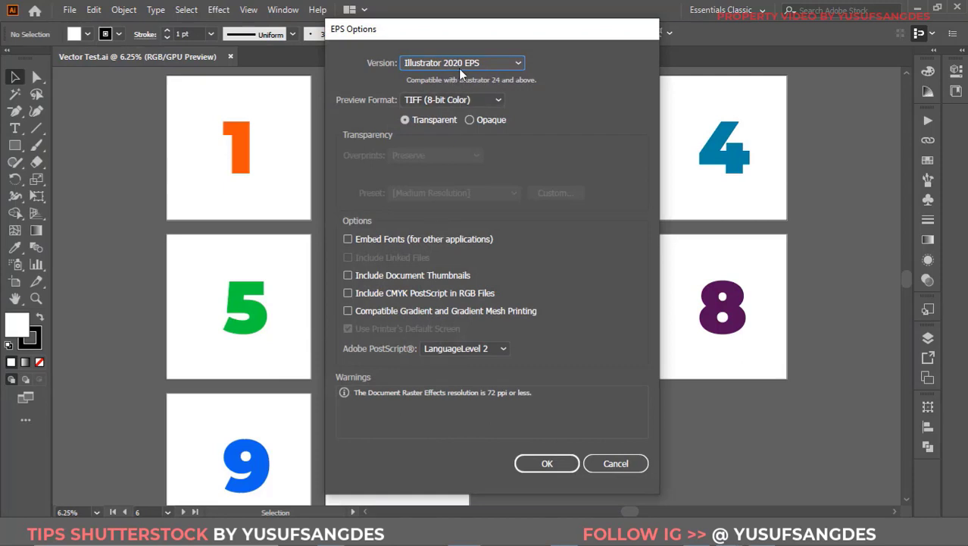
{"action": "left_click", "coordinate": [459, 67]}
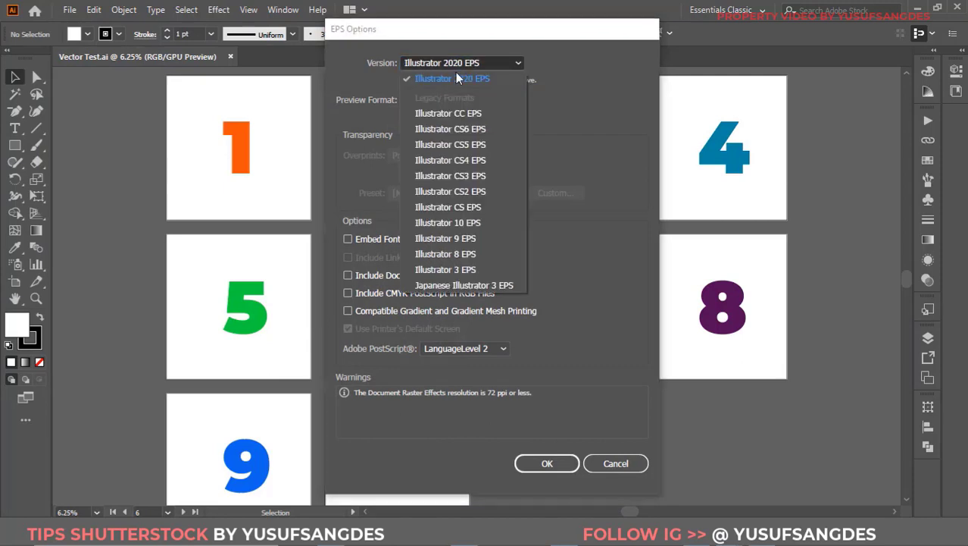
{"action": "left_click", "coordinate": [463, 219]}
{"action": "left_click", "coordinate": [448, 86]}
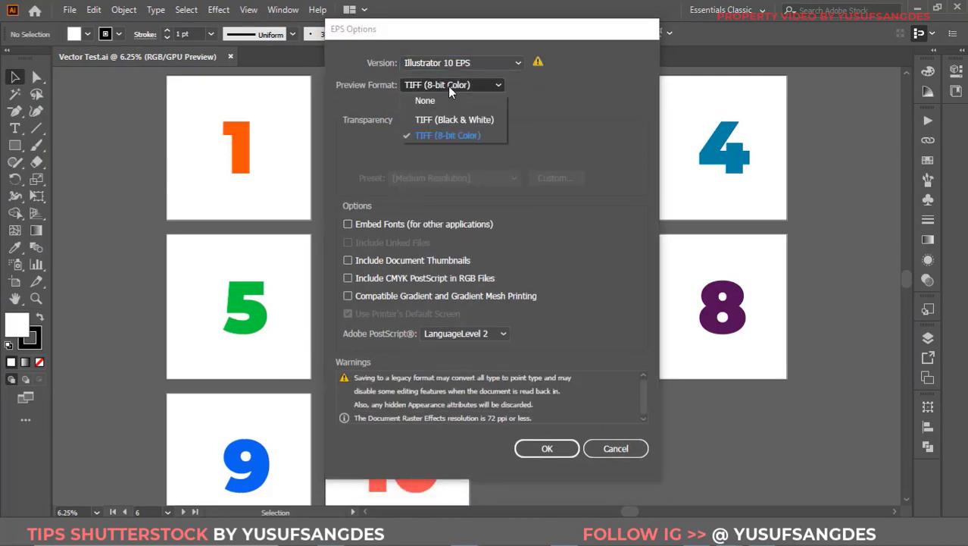
{"action": "left_click", "coordinate": [429, 98]}
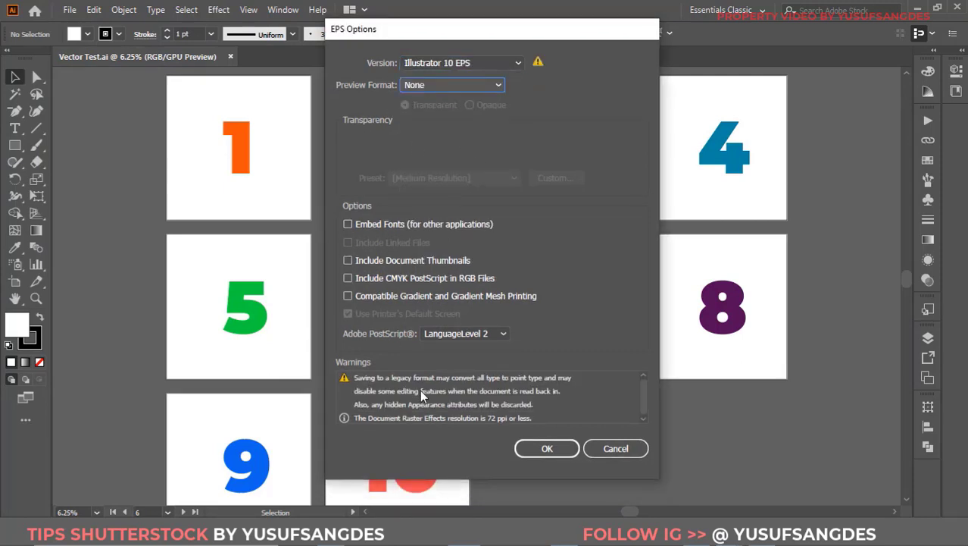
{"action": "left_click", "coordinate": [544, 448]}
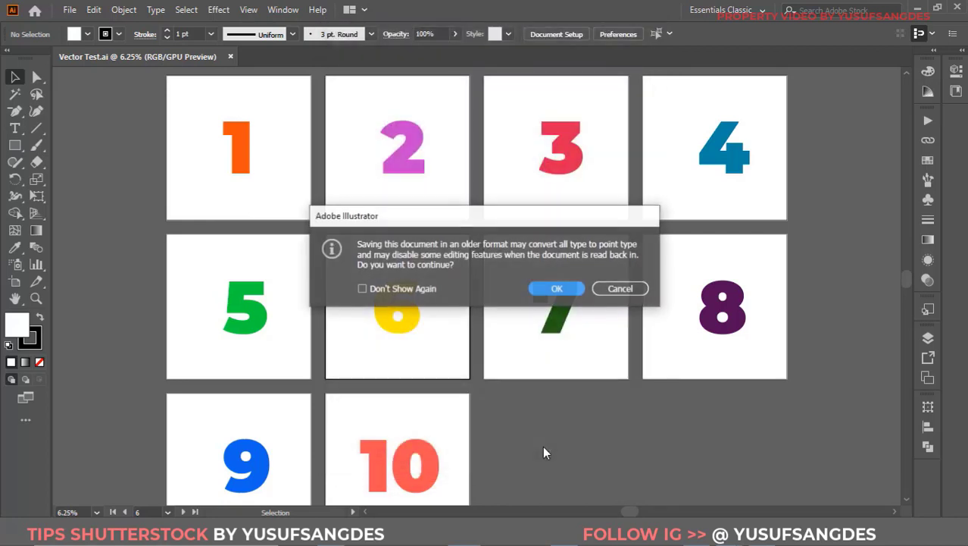
{"action": "left_click", "coordinate": [557, 290]}
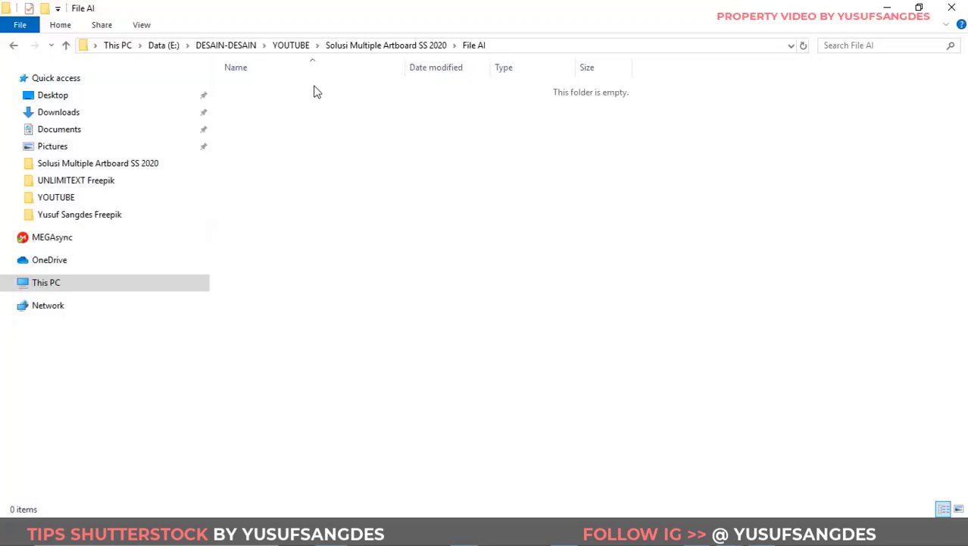
Drag Vector Test-01.eps and Vector Test-02.eps from File EPS 10 into Shutterstock's upload area.
{"action": "left_click", "coordinate": [367, 46]}
{"action": "left_click", "coordinate": [254, 103]}
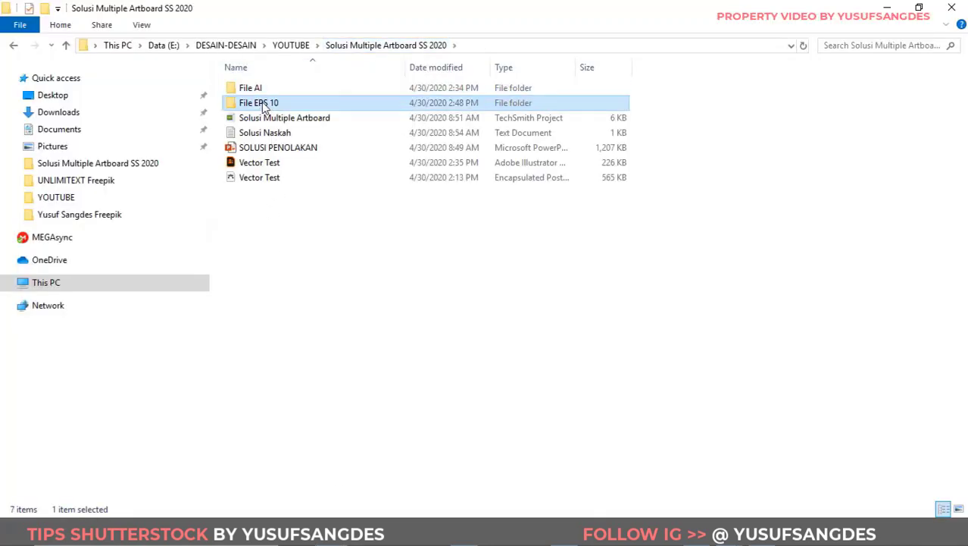
{"action": "double_click", "coordinate": [263, 106]}
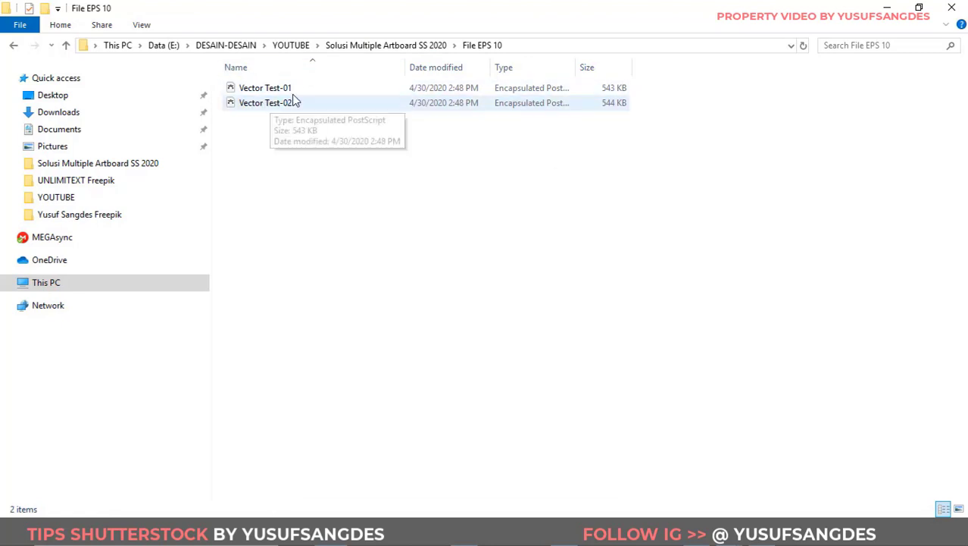
{"action": "key", "text": "ctrl+a"}
{"action": "left_click", "coordinate": [370, 157]}
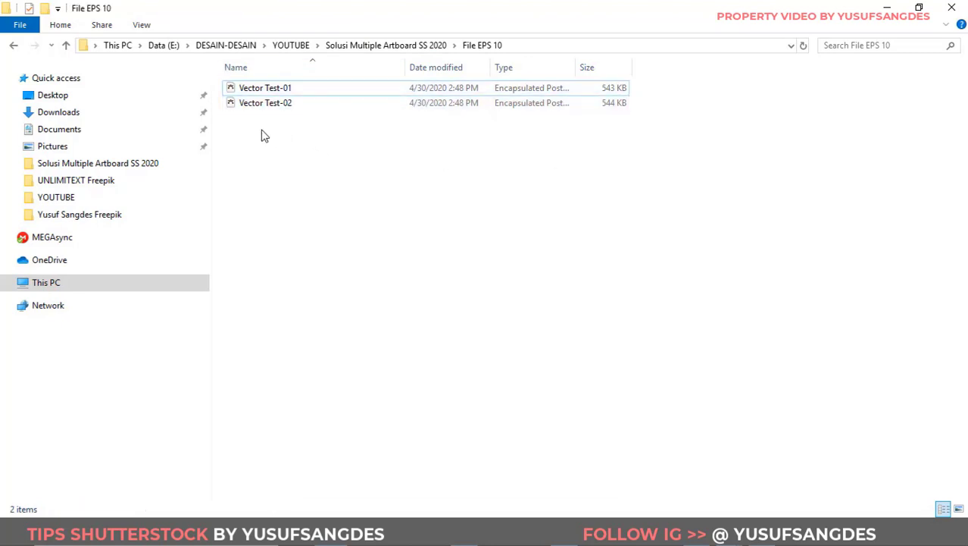
{"action": "mouse_move", "coordinate": [261, 129]}
{"action": "left_mouse_down"}
{"action": "mouse_move", "coordinate": [294, 91]}
{"action": "mouse_move", "coordinate": [548, 432]}
{"action": "left_mouse_up"}
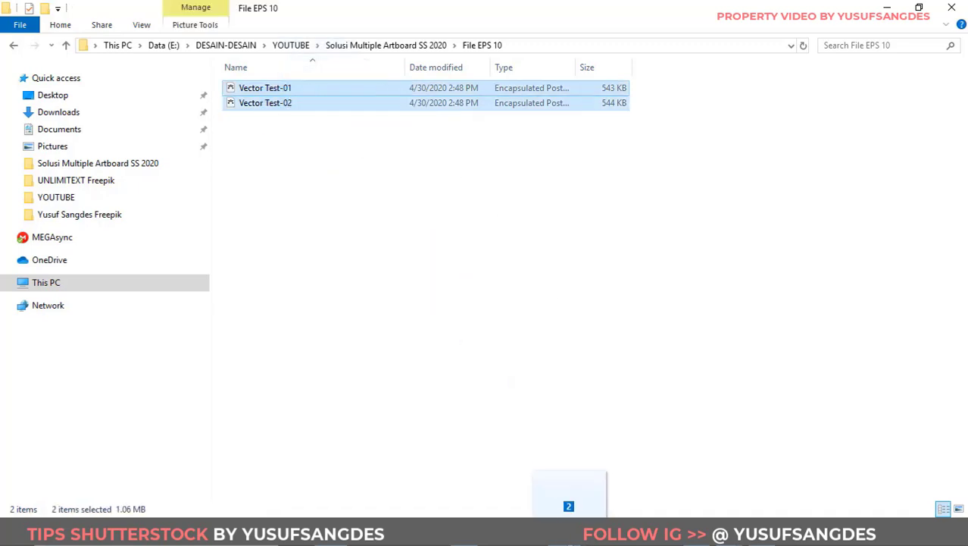
{"action": "left_click_drag", "start_coordinate": [549, 432], "coordinate": [498, 239]}
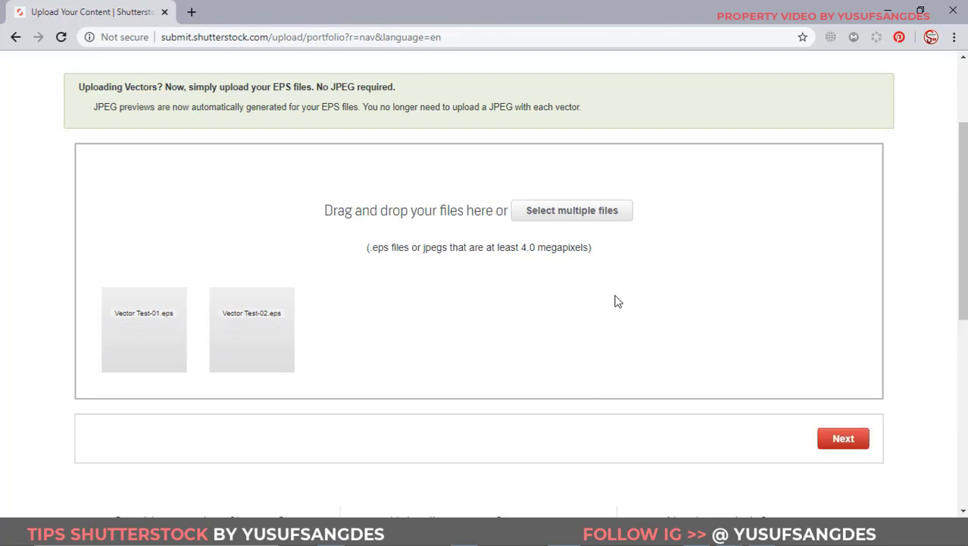
Continue to the Submit content page and refresh it, revealing a content problem.
{"action": "left_click", "coordinate": [844, 439]}
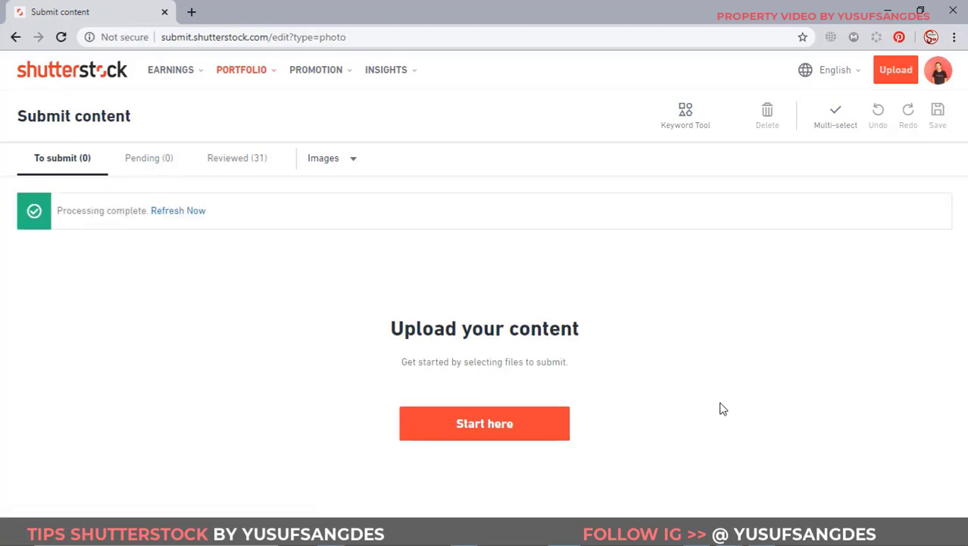
{"action": "left_click", "coordinate": [61, 37]}
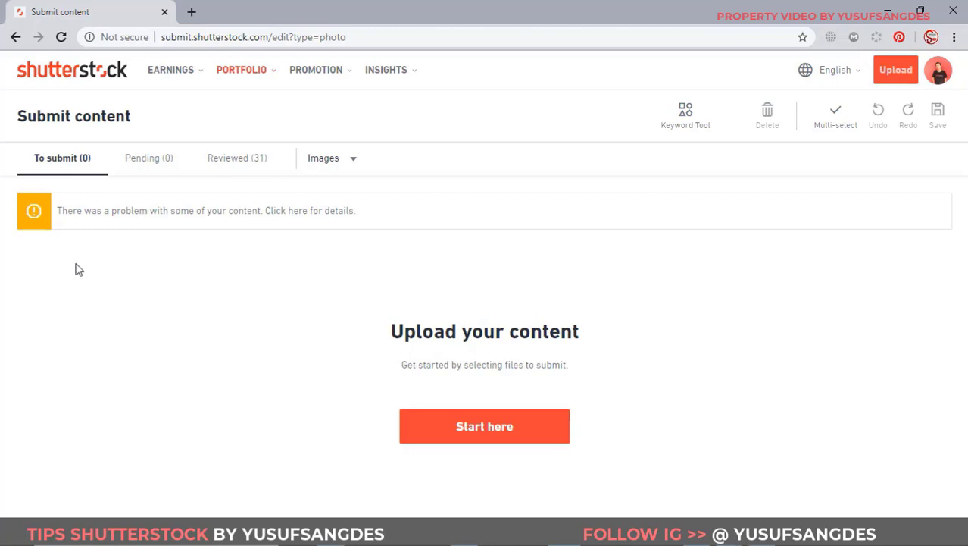
Read the four upload errors blaming Use Artboards, then switch back to Illustrator.
{"action": "left_click", "coordinate": [294, 225]}
{"action": "scroll", "coordinate": [501, 336], "scroll_direction": "down", "scroll_amount": 2}
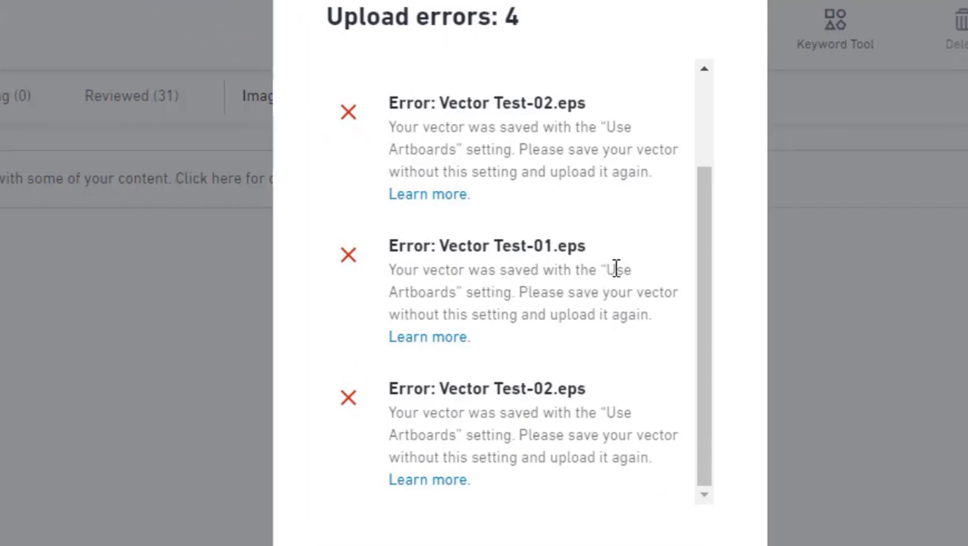
{"action": "left_click_drag", "start_coordinate": [635, 271], "coordinate": [465, 297]}
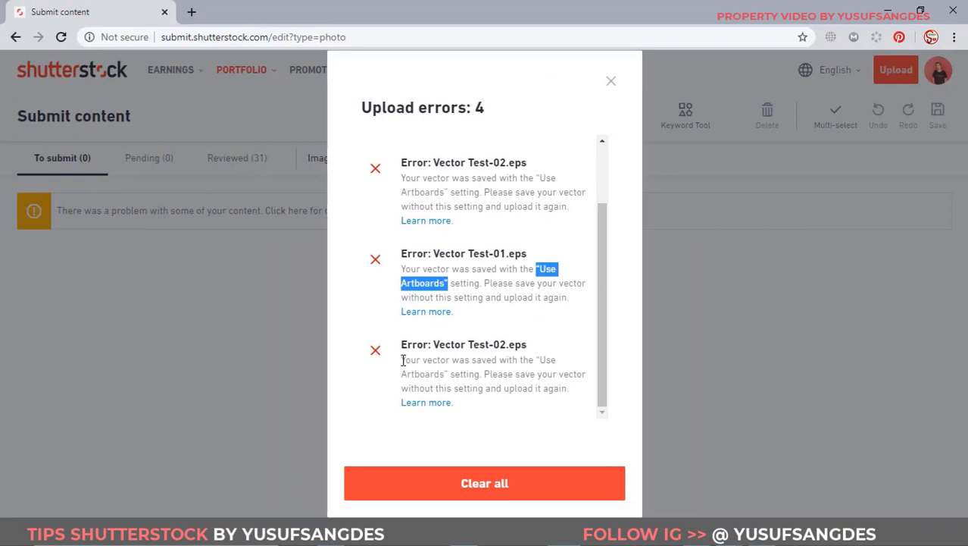
{"action": "key", "text": "alt+Tab"}
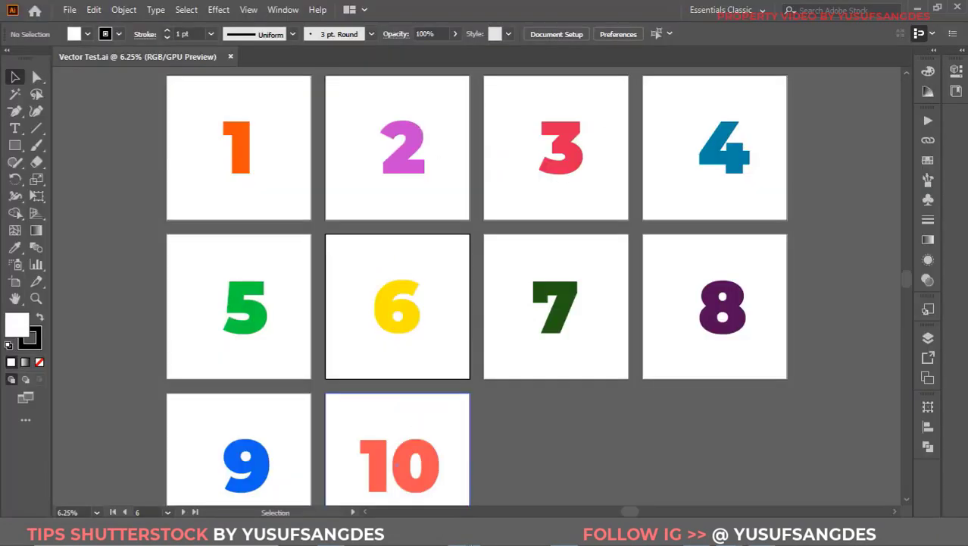
Select all the numbered artwork and start a new 2100 × 2100 px document.
{"action": "left_click", "coordinate": [411, 281]}
{"action": "scroll", "coordinate": [228, 220], "scroll_direction": "up", "scroll_amount": 1}
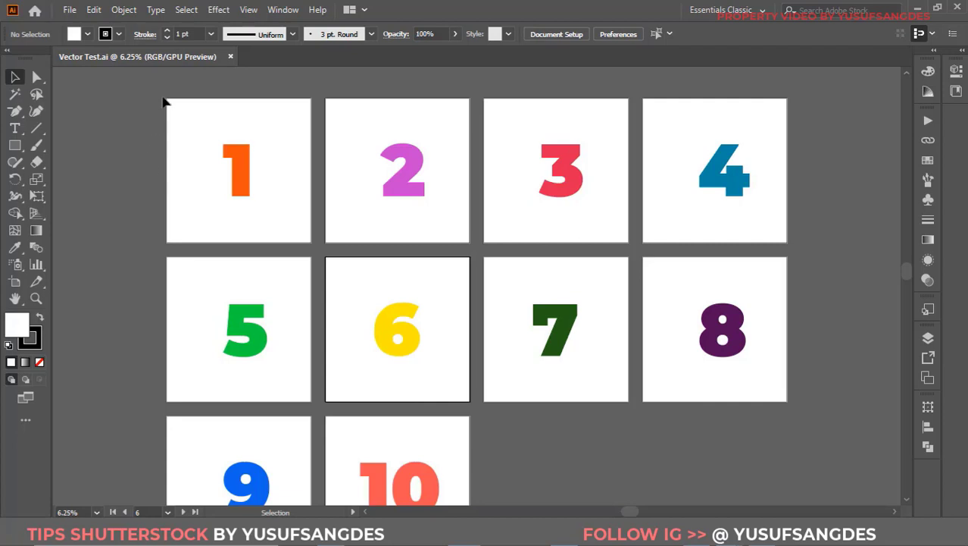
{"action": "left_click_drag", "start_coordinate": [158, 91], "coordinate": [814, 497]}
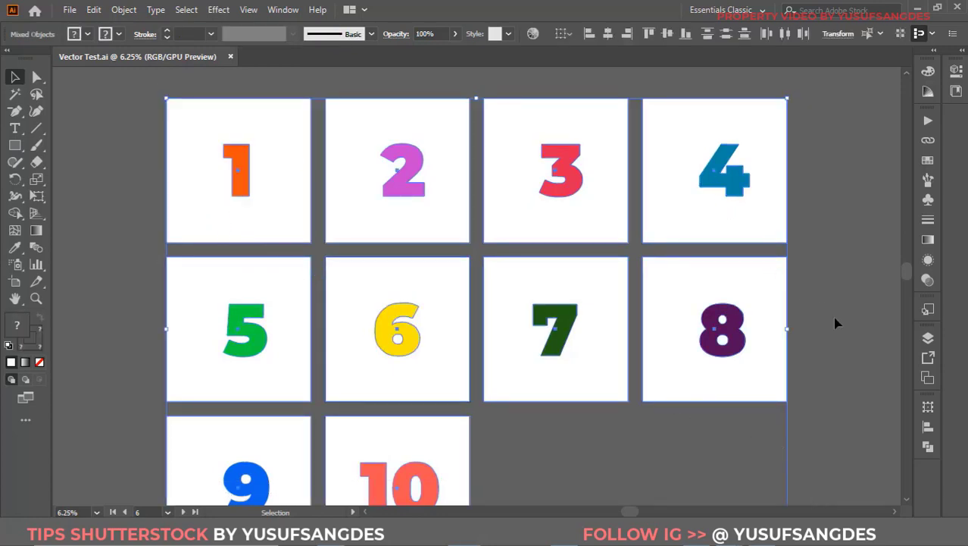
{"action": "left_click", "coordinate": [68, 9]}
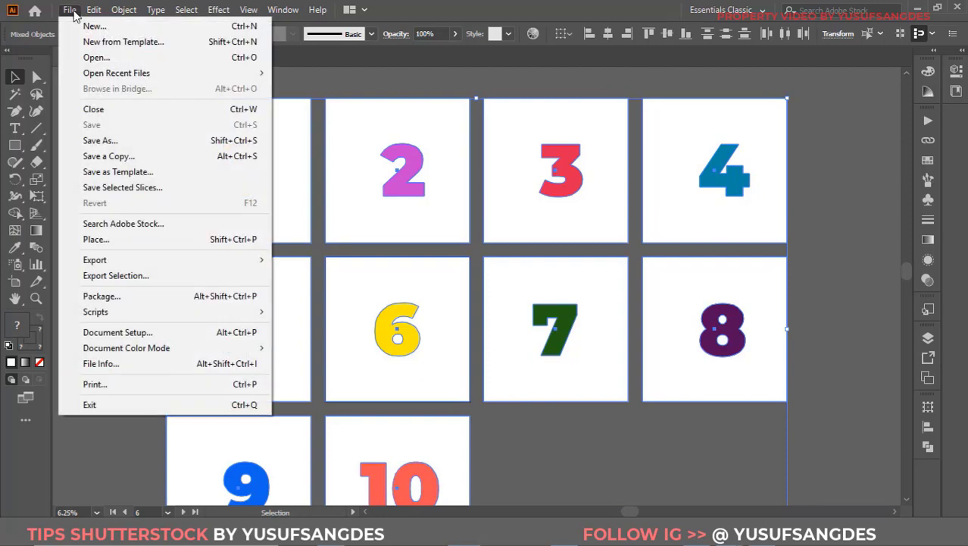
{"action": "key", "text": "Escape"}
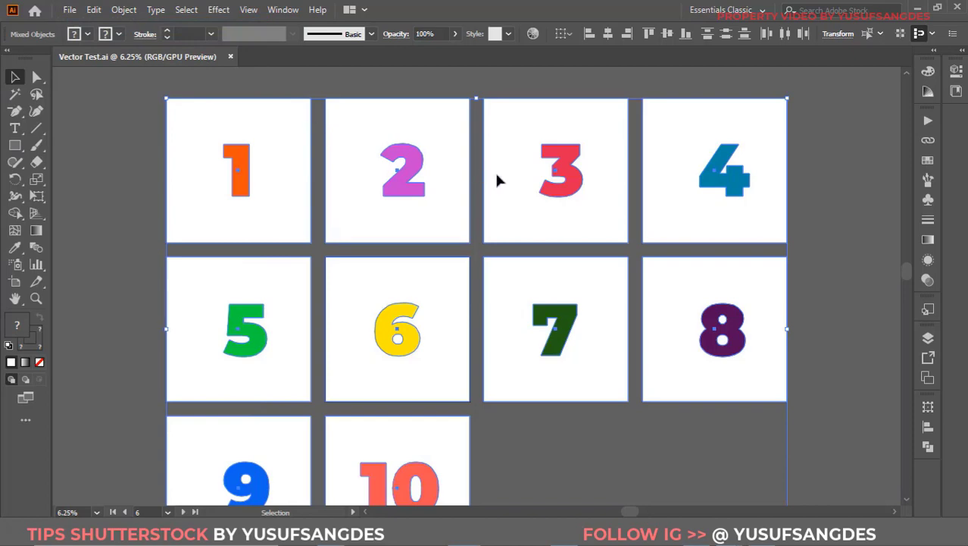
{"action": "key", "text": "ctrl+n"}
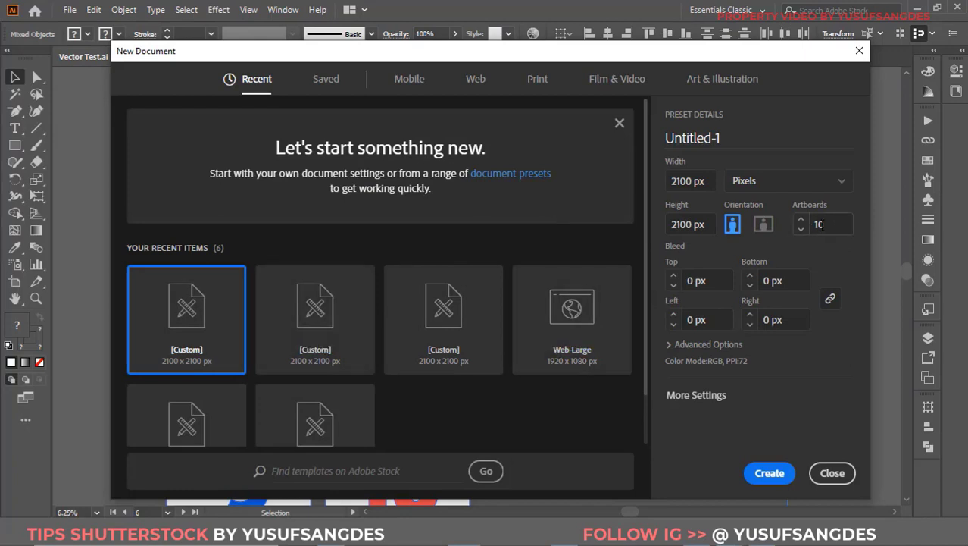
Create the new document with 1 artboard, named Desain 1.
{"action": "left_click", "coordinate": [808, 231]}
{"action": "type", "text": "1"}
{"action": "left_click_drag", "start_coordinate": [735, 141], "coordinate": [621, 133]}
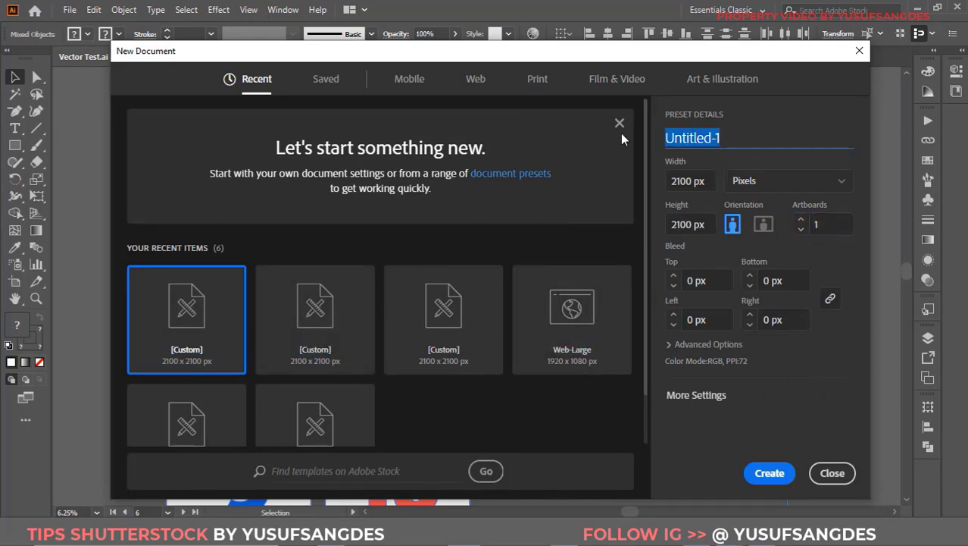
{"action": "type", "text": "Desa"}
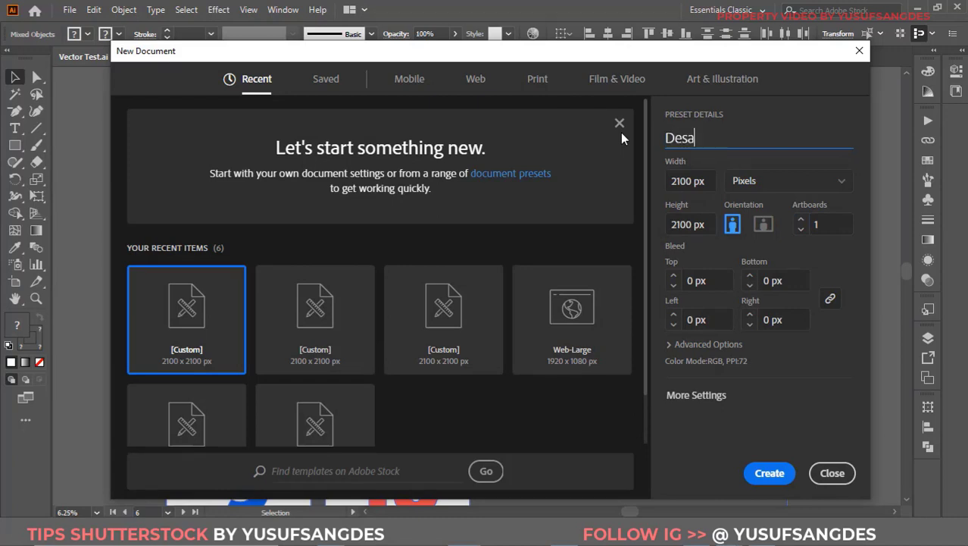
{"action": "type", "text": "in"}
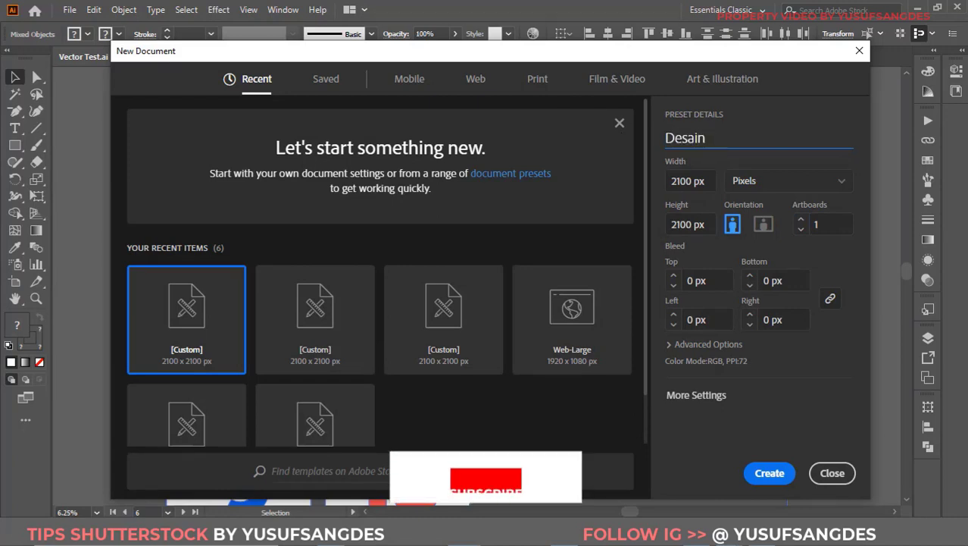
{"action": "type", "text": " 1"}
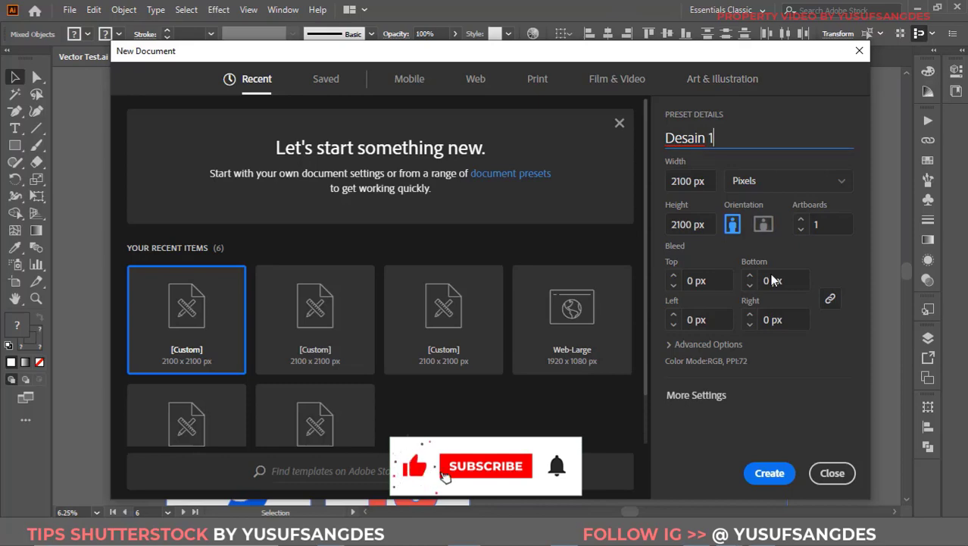
{"action": "left_click", "coordinate": [770, 473]}
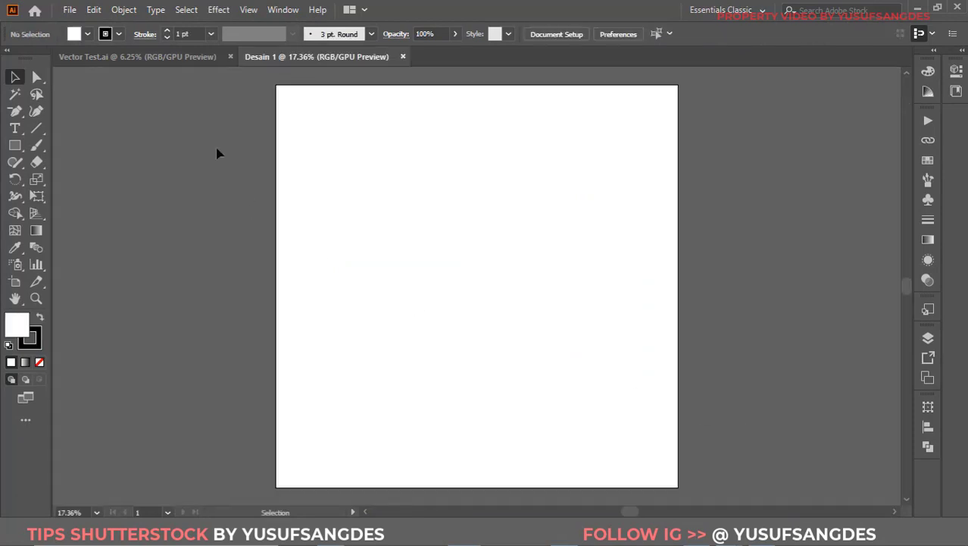
Select artboard 1's square and orange 1 in Vector Test.ai, then return to Desain 1.
{"action": "left_click", "coordinate": [148, 55]}
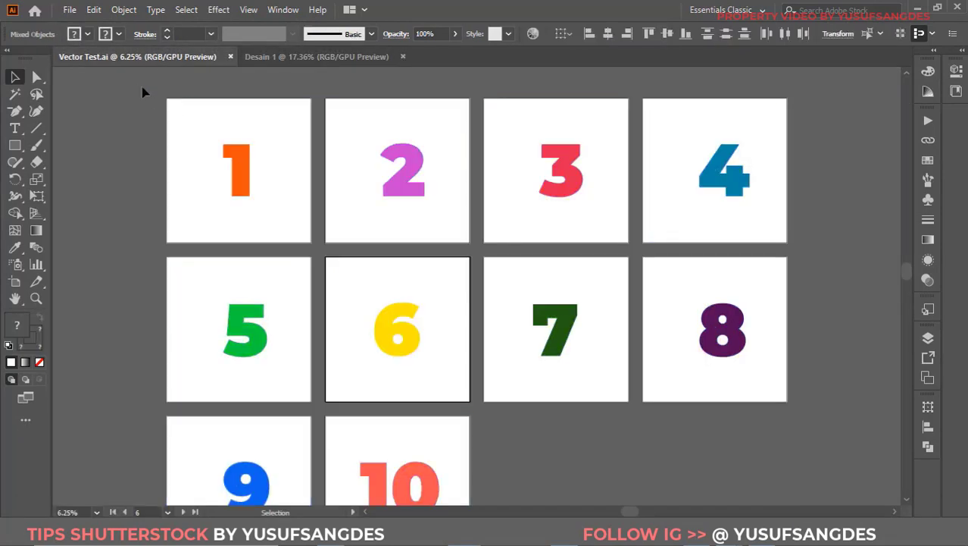
{"action": "left_click_drag", "start_coordinate": [144, 92], "coordinate": [320, 253]}
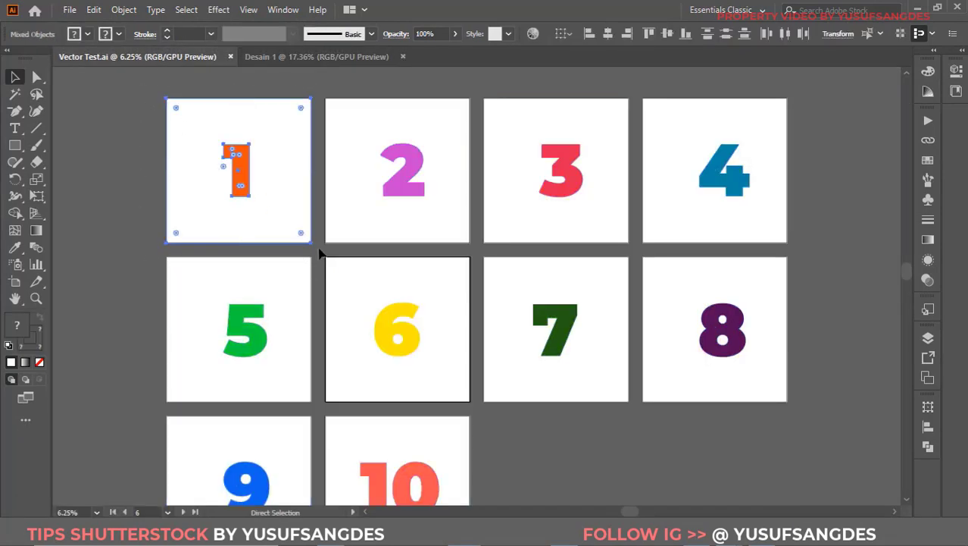
{"action": "left_click", "coordinate": [330, 57]}
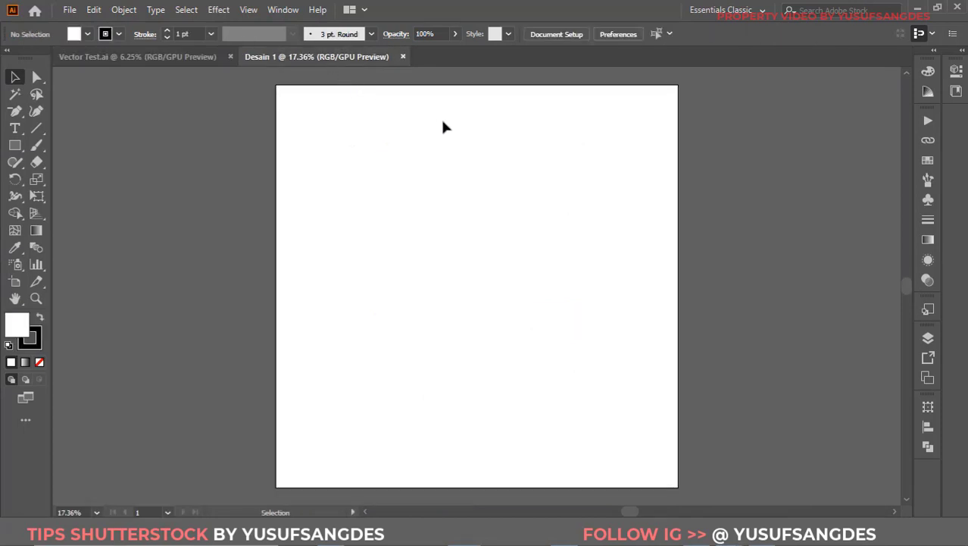
Paste artboard 1's white square with orange 1 into Desain 1 and undo the stray gradient.
{"action": "key", "text": "ctrl+v"}
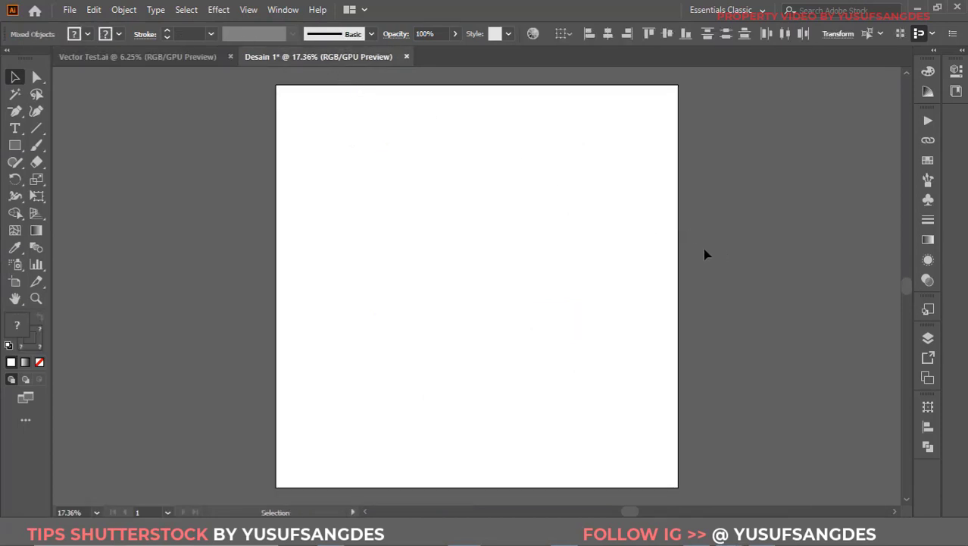
{"action": "left_click", "coordinate": [428, 194]}
{"action": "key", "text": "ctrl+a"}
{"action": "key", "text": "period"}
{"action": "key", "text": "ctrl+minus"}
{"action": "key", "text": "ctrl+minus"}
{"action": "key", "text": "ctrl+minus"}
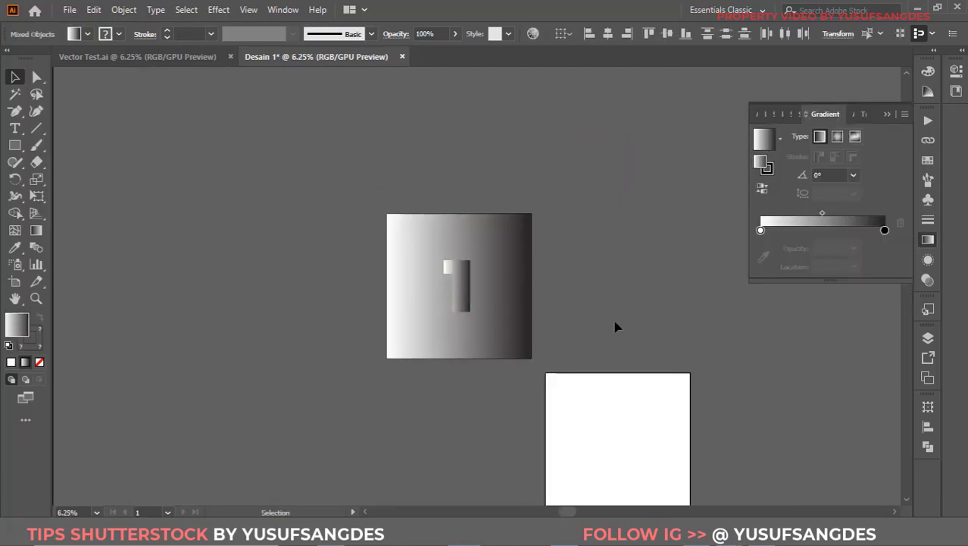
{"action": "key", "text": "ctrl+z"}
Center the orange 1 artwork in view, then bring up Save As with its file-format list.
{"action": "scroll", "coordinate": [590, 258], "scroll_direction": "down", "scroll_amount": 1}
{"action": "left_click_drag", "start_coordinate": [444, 267], "coordinate": [600, 428]}
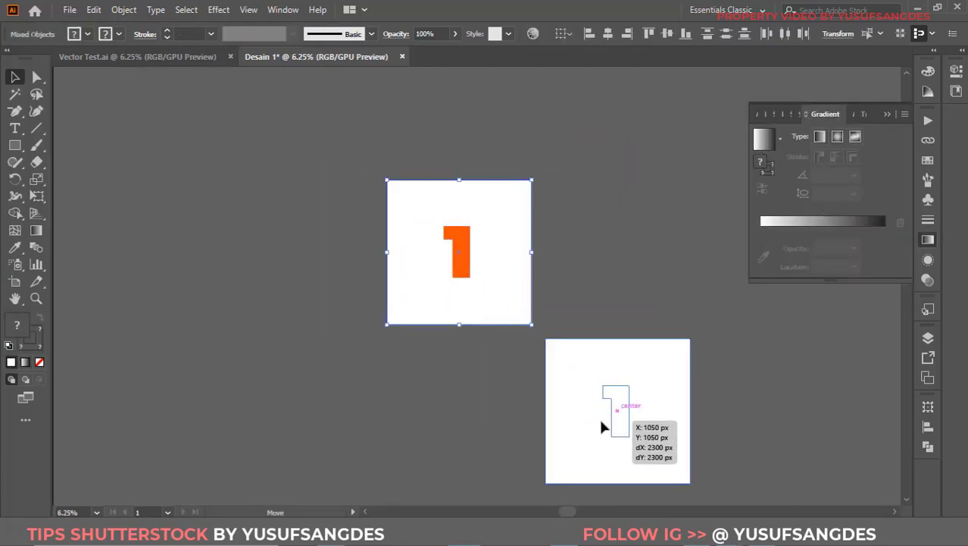
{"action": "key", "text": "ctrl+z"}
{"action": "key", "text": "ctrl+plus"}
{"action": "left_click", "coordinate": [644, 305]}
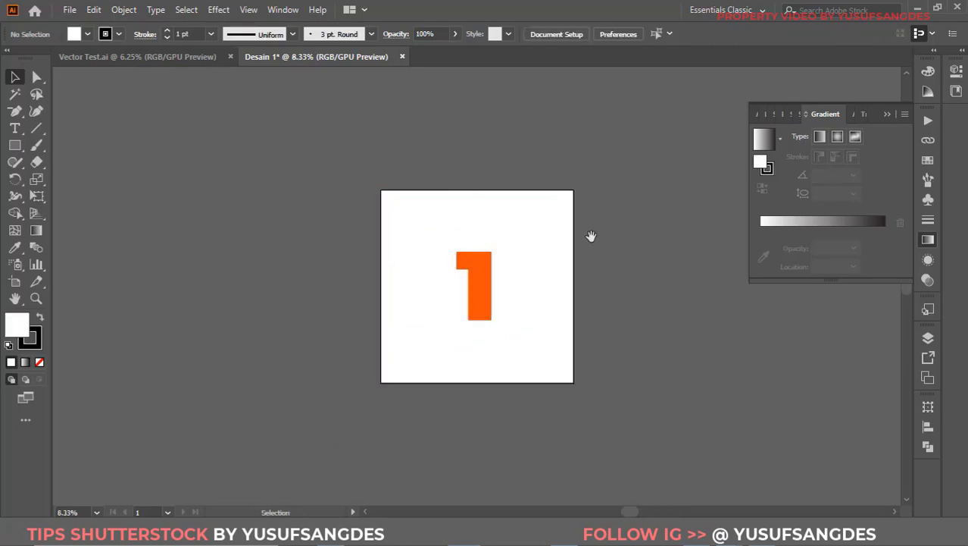
{"action": "left_click_drag", "start_coordinate": [591, 237], "coordinate": [493, 220]}
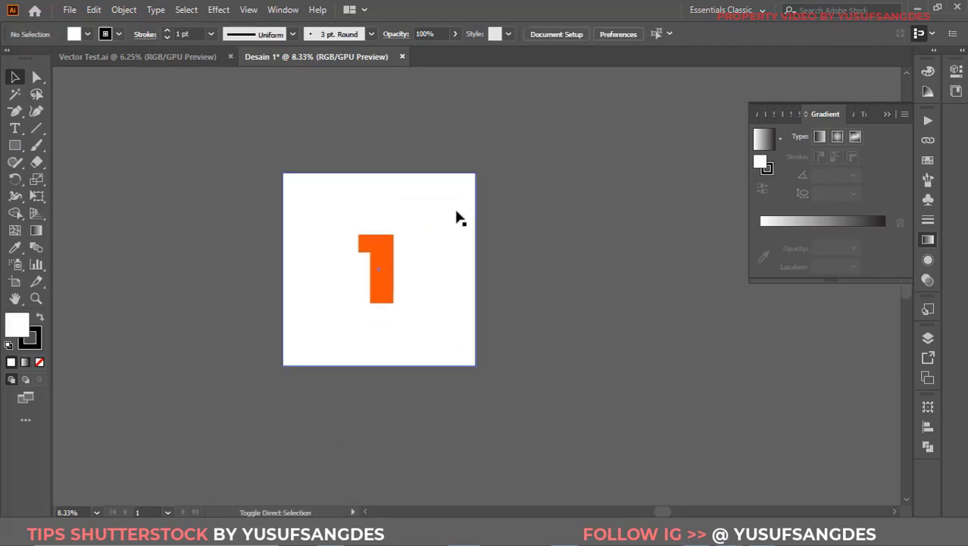
{"action": "key", "text": "ctrl+shift+s"}
{"action": "left_click", "coordinate": [190, 287]}
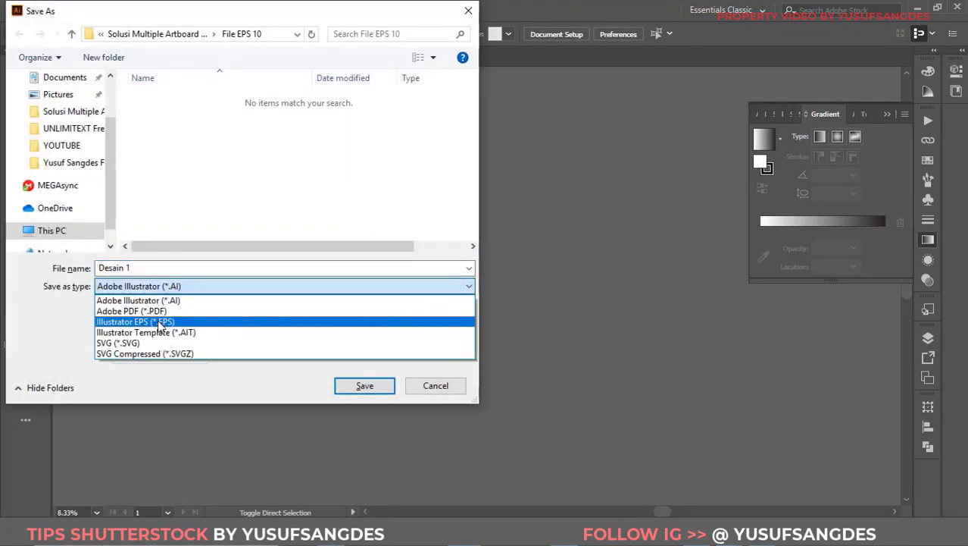
Pick Illustrator EPS (*.EPS) to check Use Artboards, then cancel without saving Desain 1.
{"action": "left_click", "coordinate": [161, 325]}
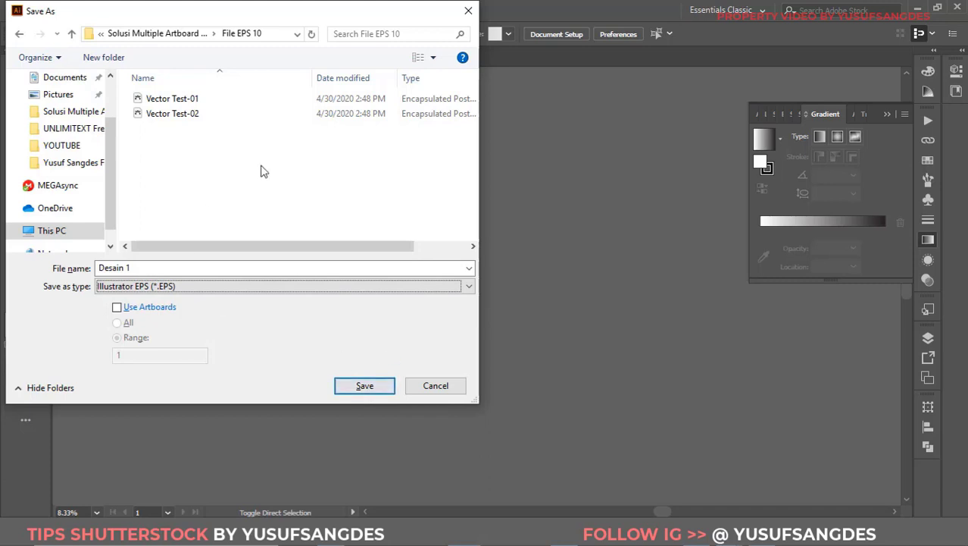
{"action": "left_click", "coordinate": [430, 385]}
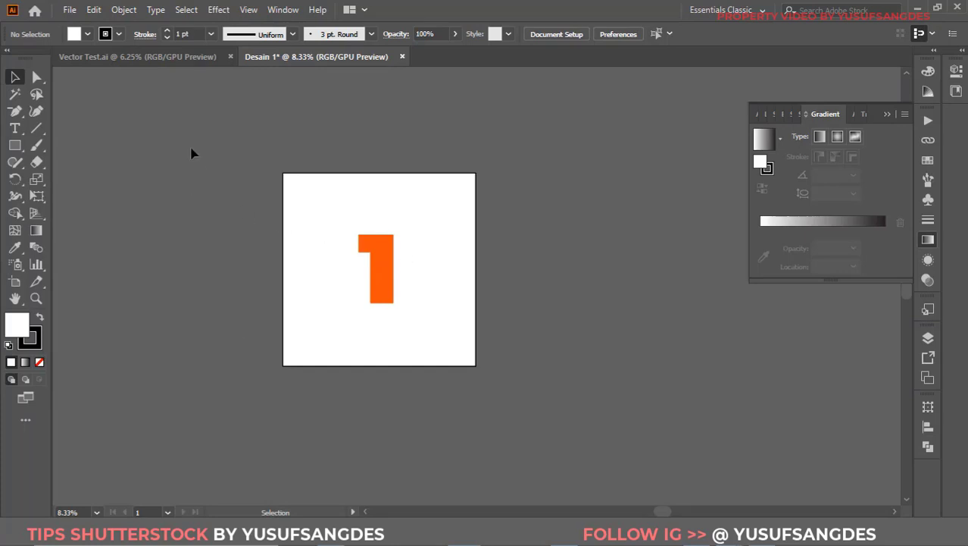
Deselect artboards in Vector Test, compare with Desain 1, then switch to the SOLUSI PENOLAKAN presentation.
{"action": "left_click", "coordinate": [162, 58]}
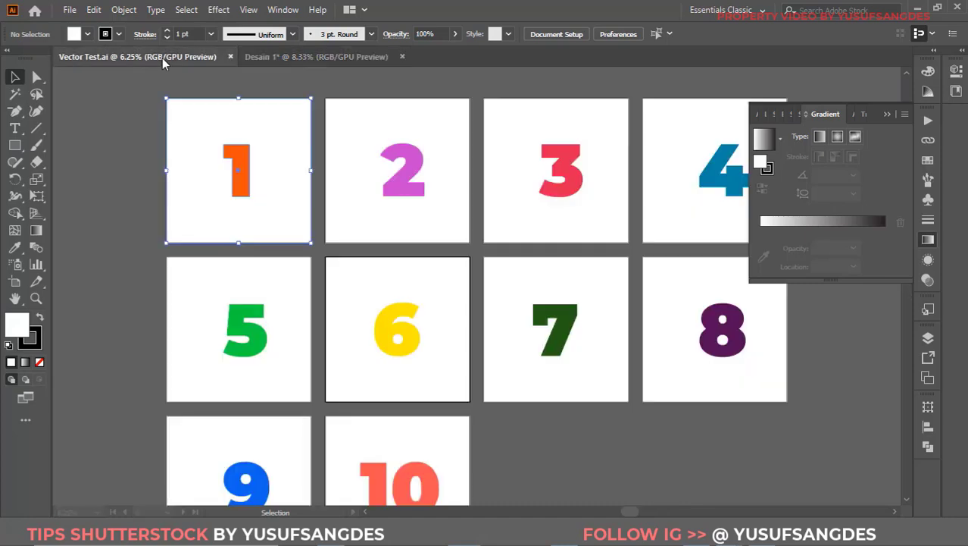
{"action": "left_click", "coordinate": [150, 133]}
{"action": "scroll", "coordinate": [155, 190], "scroll_direction": "down", "scroll_amount": 1}
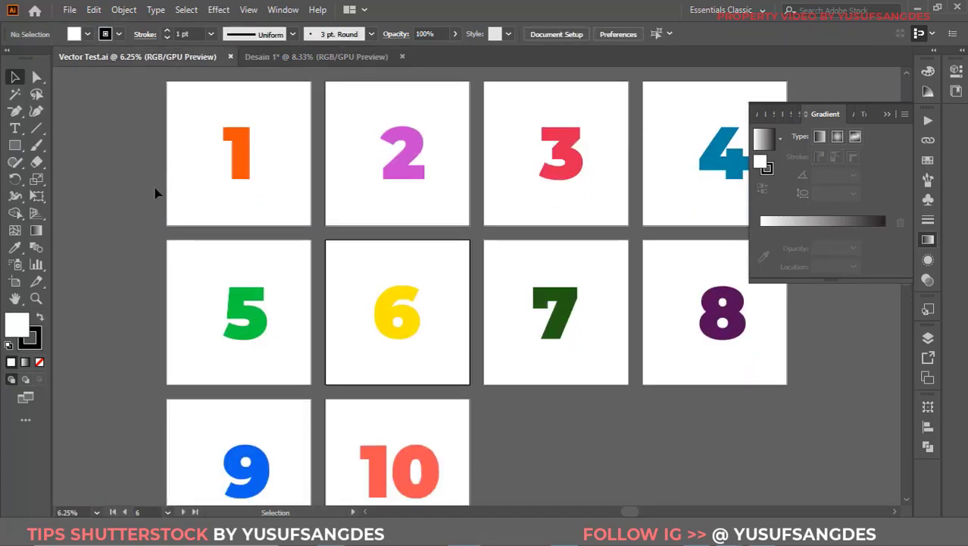
{"action": "scroll", "coordinate": [156, 193], "scroll_direction": "up", "scroll_amount": 1}
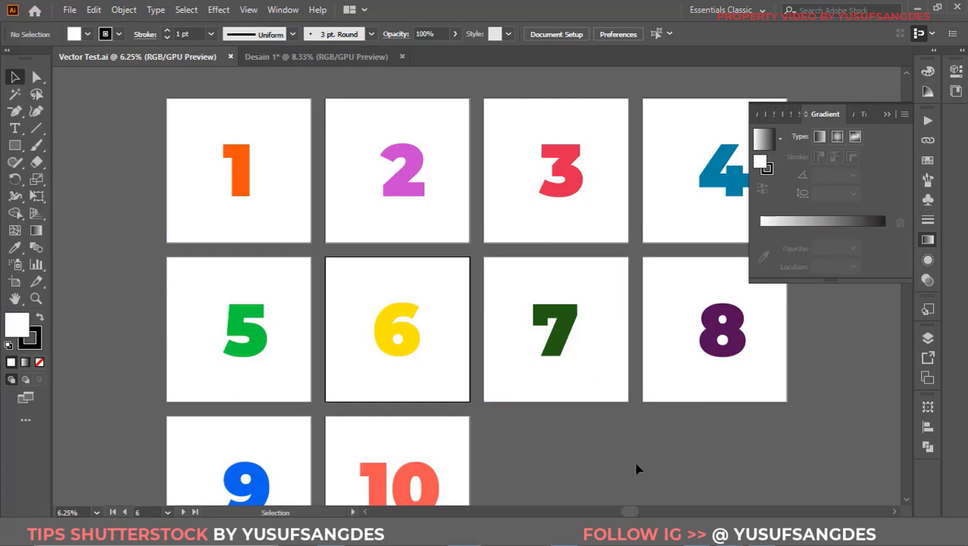
{"action": "left_click", "coordinate": [333, 59]}
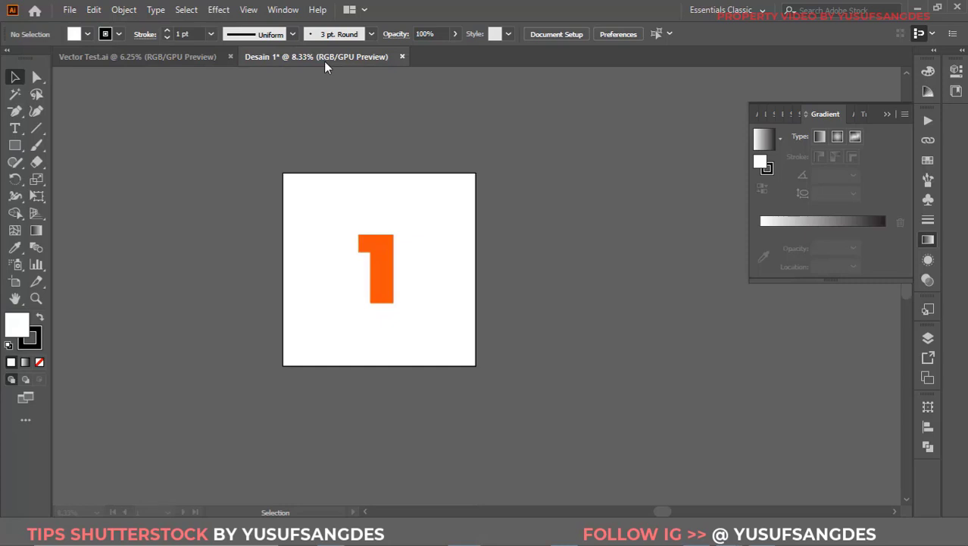
{"action": "left_click", "coordinate": [167, 59]}
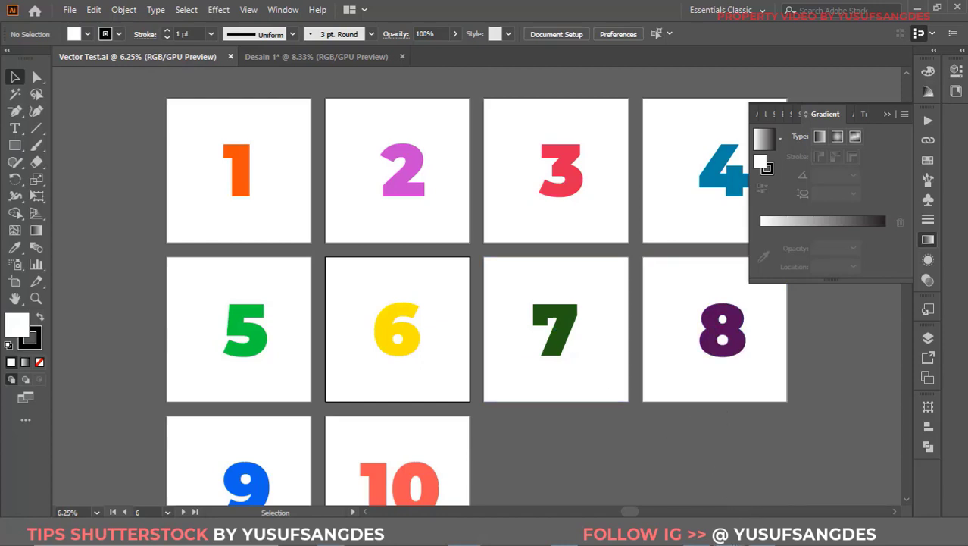
{"action": "left_click", "coordinate": [802, 481]}
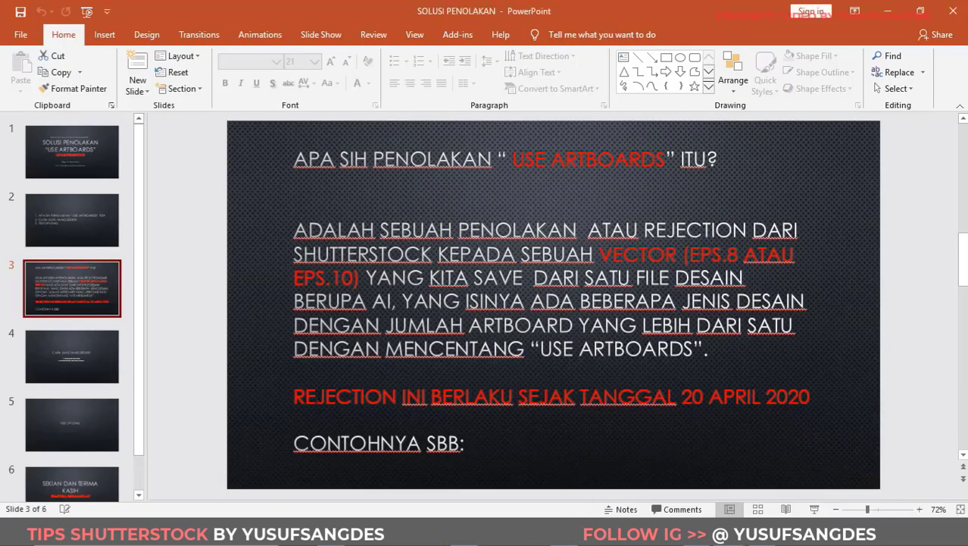
Show slide 4, CARA SAVE YANG EFEKTIF, then return to Vector Test.ai in Illustrator.
{"action": "left_click", "coordinate": [97, 369]}
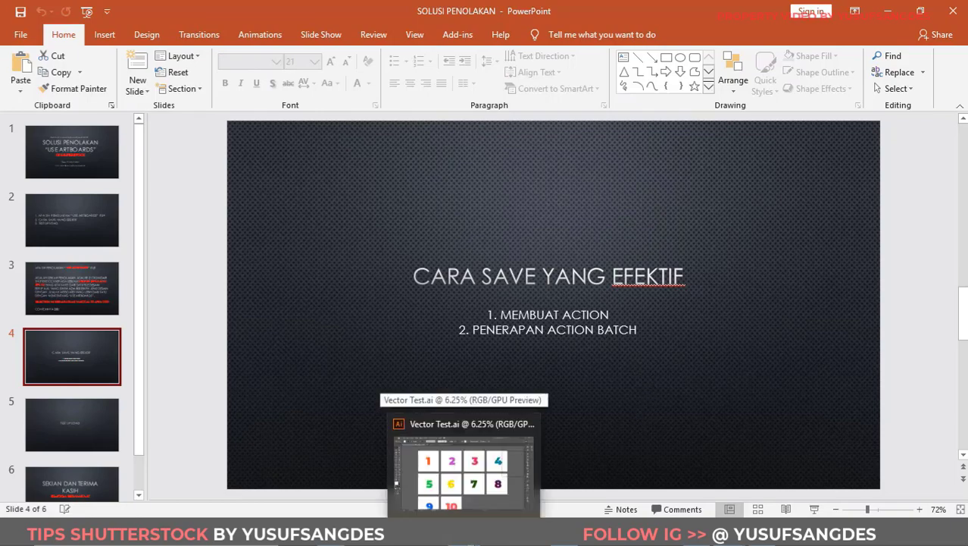
{"action": "left_click", "coordinate": [454, 462]}
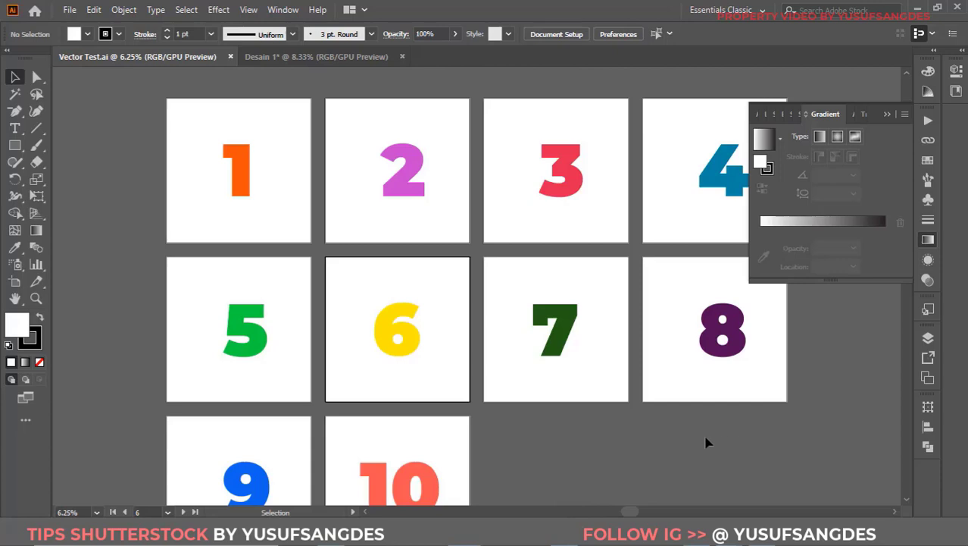
Collapse the Gradient panel and show the Actions panel from the Window menu.
{"action": "left_click", "coordinate": [886, 114]}
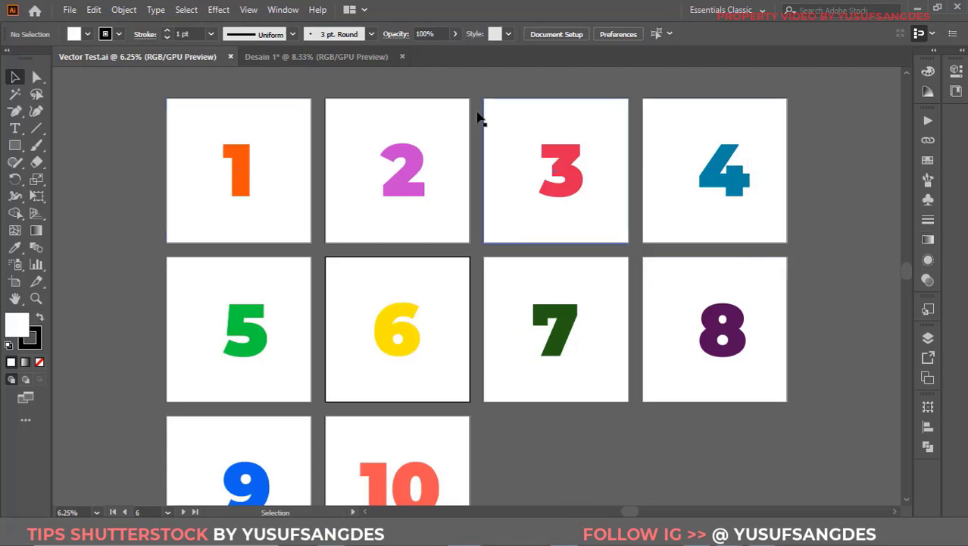
{"action": "left_click", "coordinate": [284, 10]}
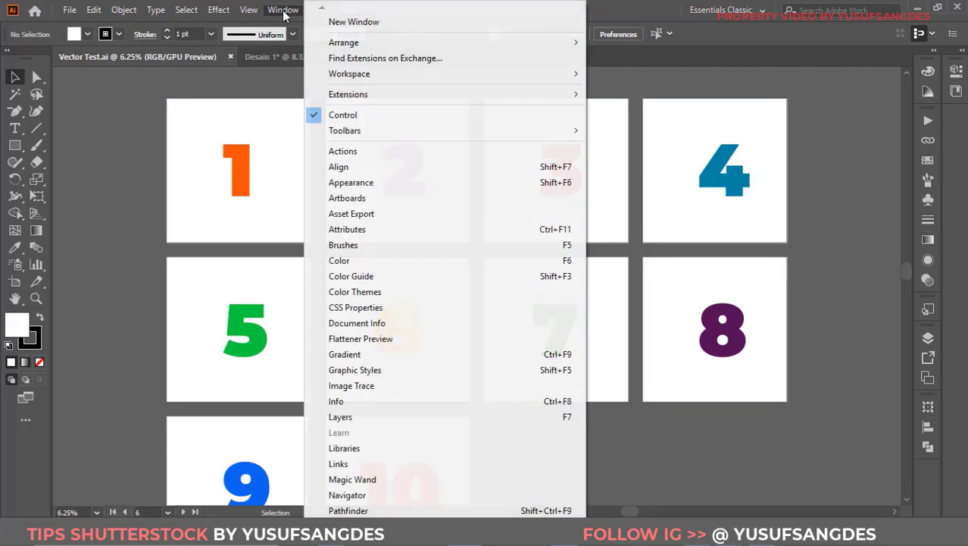
{"action": "left_click", "coordinate": [356, 156]}
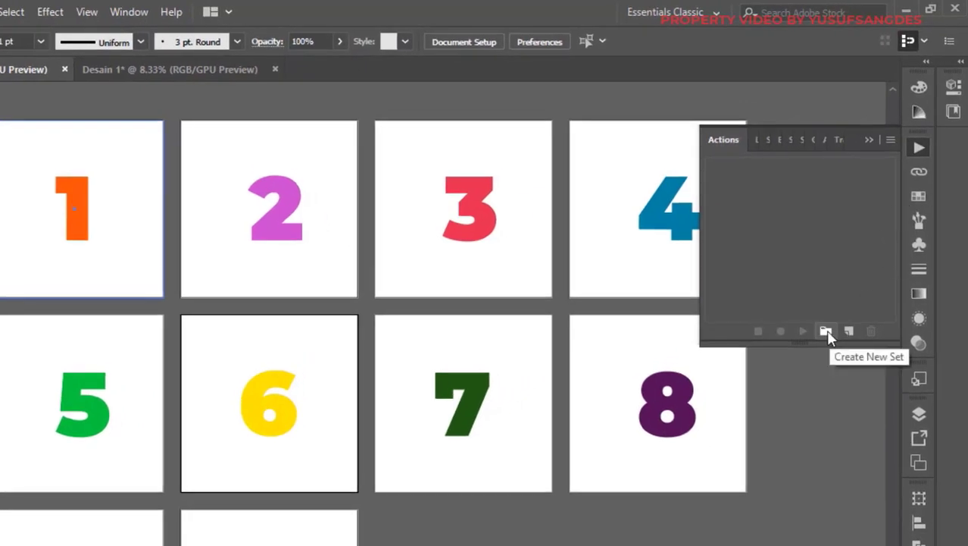
Create an action set named 'Multiple Artboard' in the Actions panel.
{"action": "left_click", "coordinate": [826, 331]}
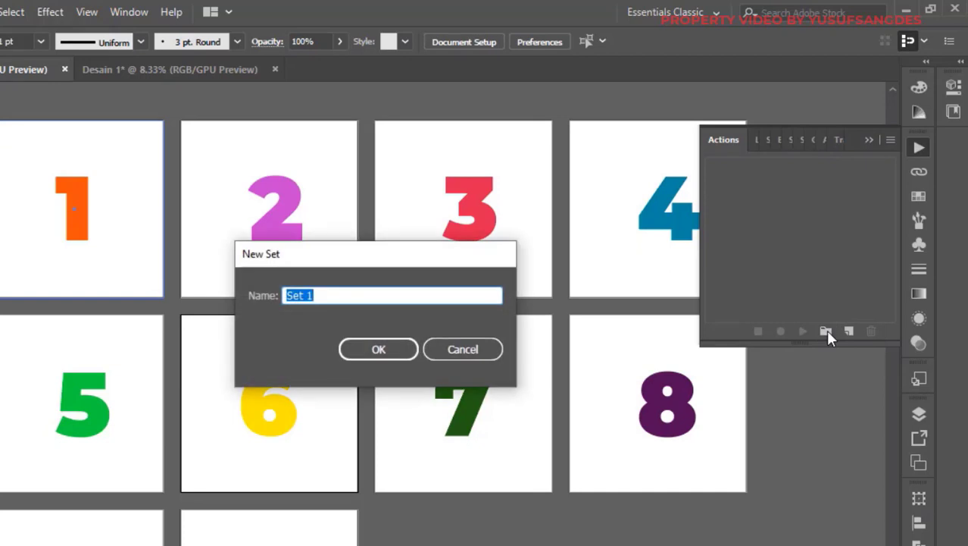
{"action": "type", "text": "Multip"}
{"action": "type", "text": "le"}
{"action": "type", "text": " Artboard"}
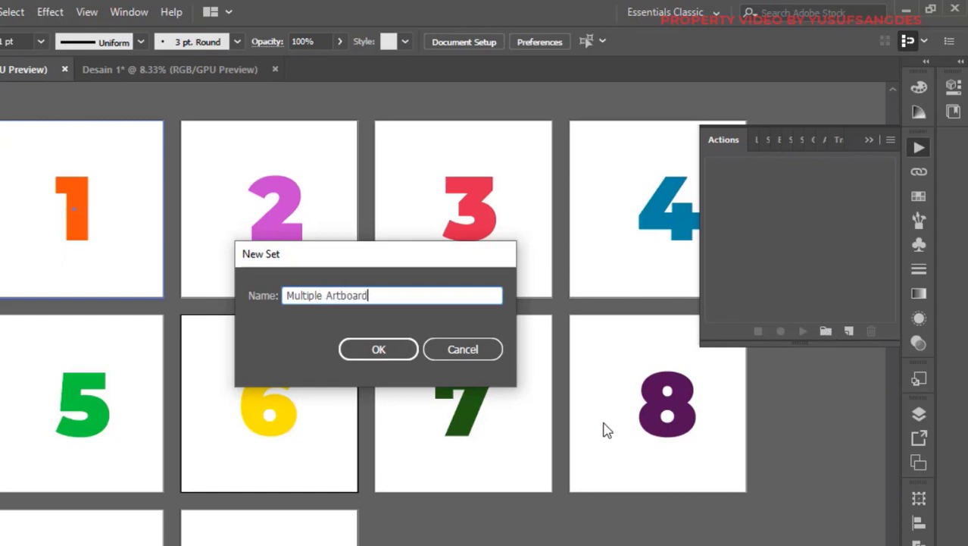
{"action": "left_click", "coordinate": [379, 350]}
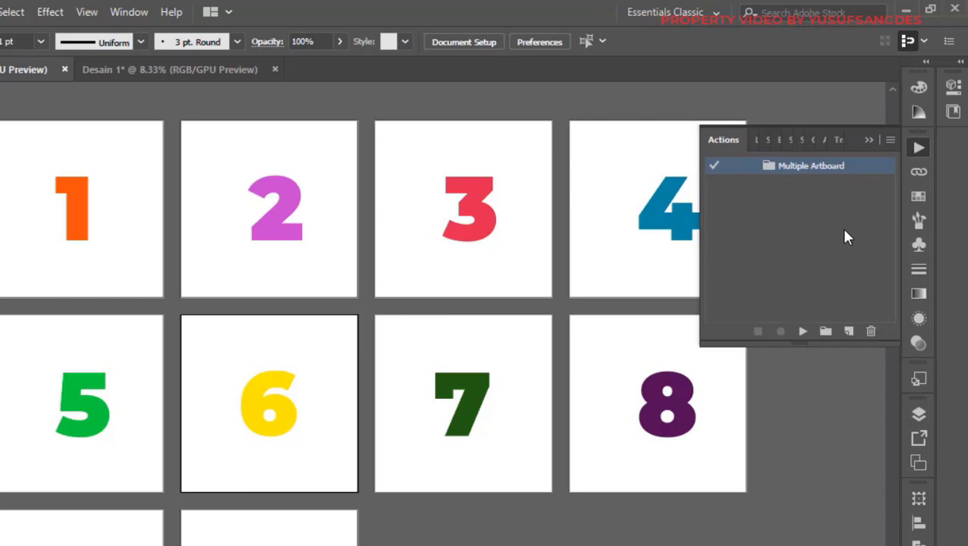
Create the 'Save AI' action in the Multiple Artboard set and start recording.
{"action": "left_click", "coordinate": [848, 332]}
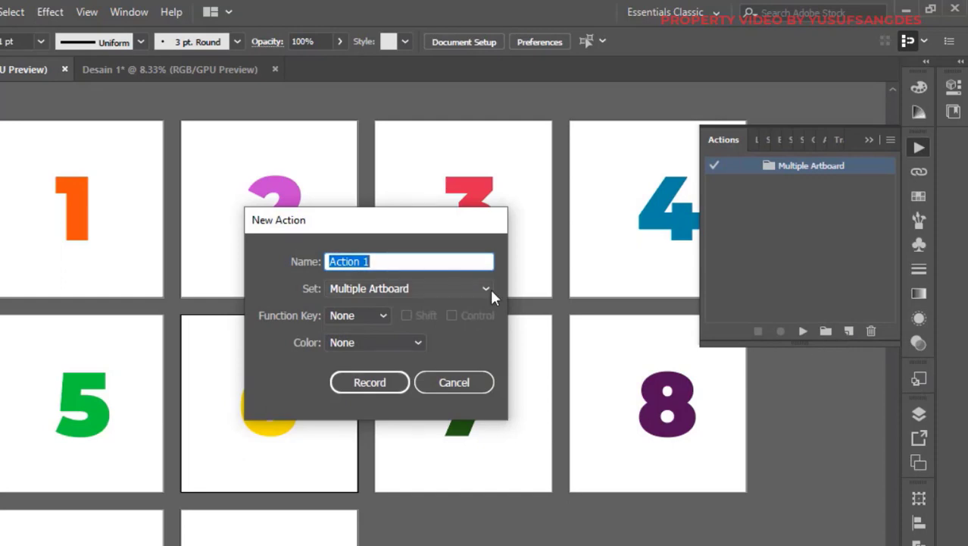
{"action": "type", "text": "Save"}
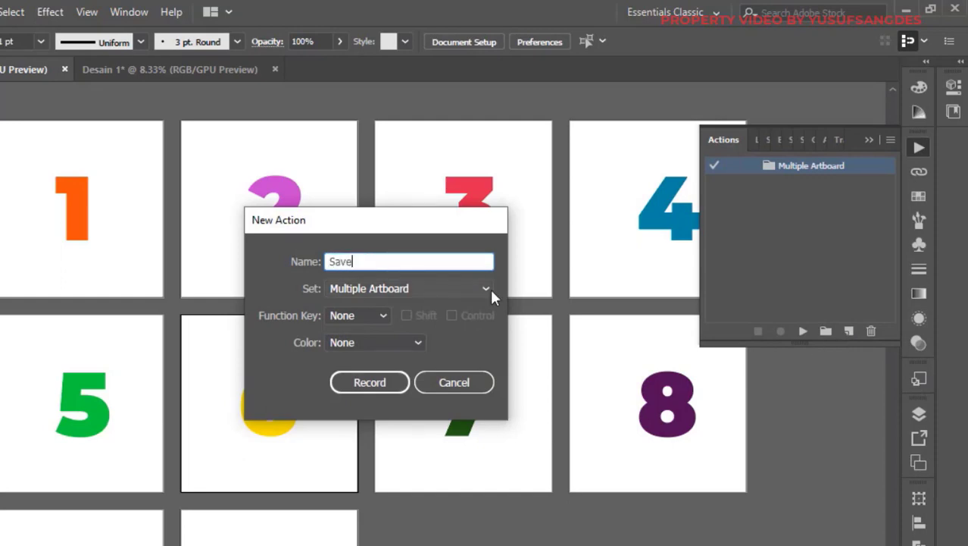
{"action": "type", "text": " AI"}
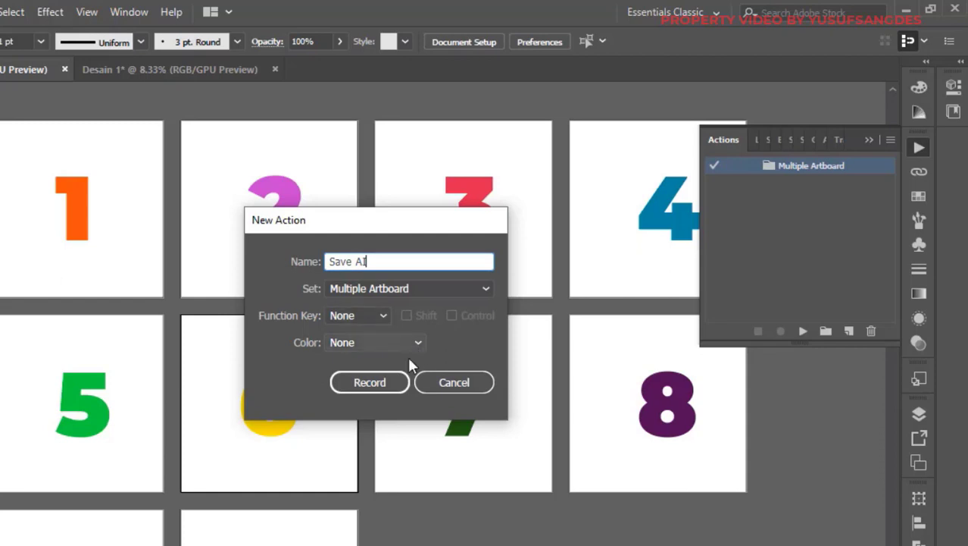
{"action": "left_click", "coordinate": [370, 383]}
{"action": "left_click", "coordinate": [353, 387]}
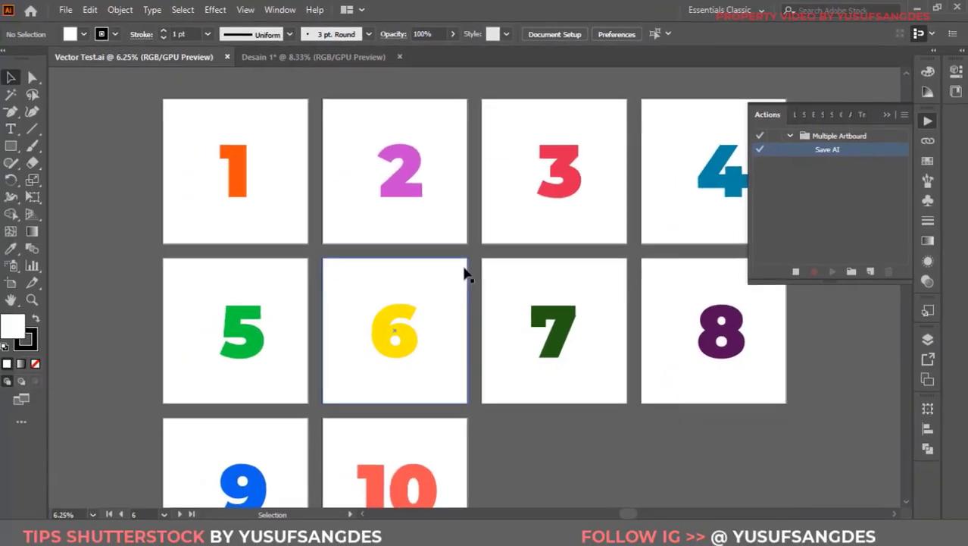
Make artboard 1 active and point Save As at the File AI folder.
{"action": "left_click", "coordinate": [243, 214]}
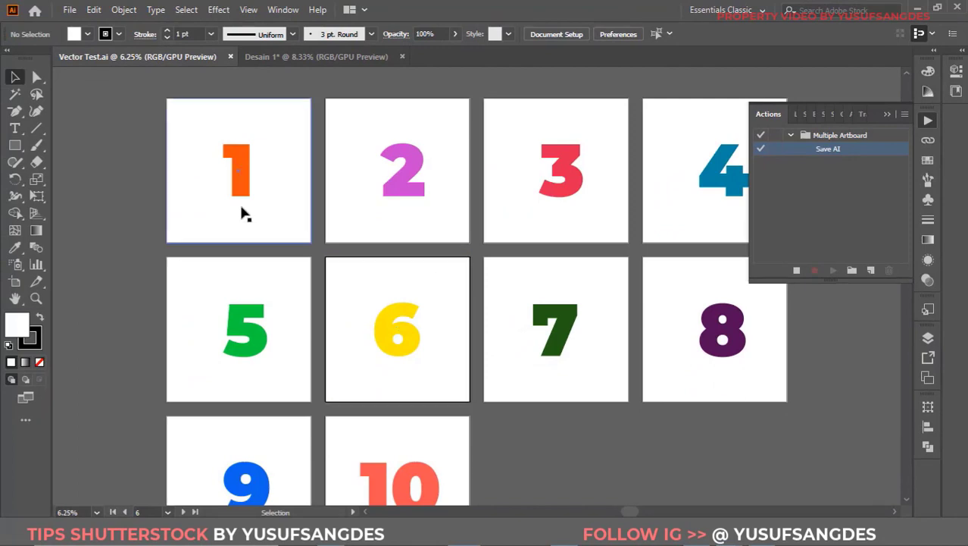
{"action": "left_click", "coordinate": [69, 11]}
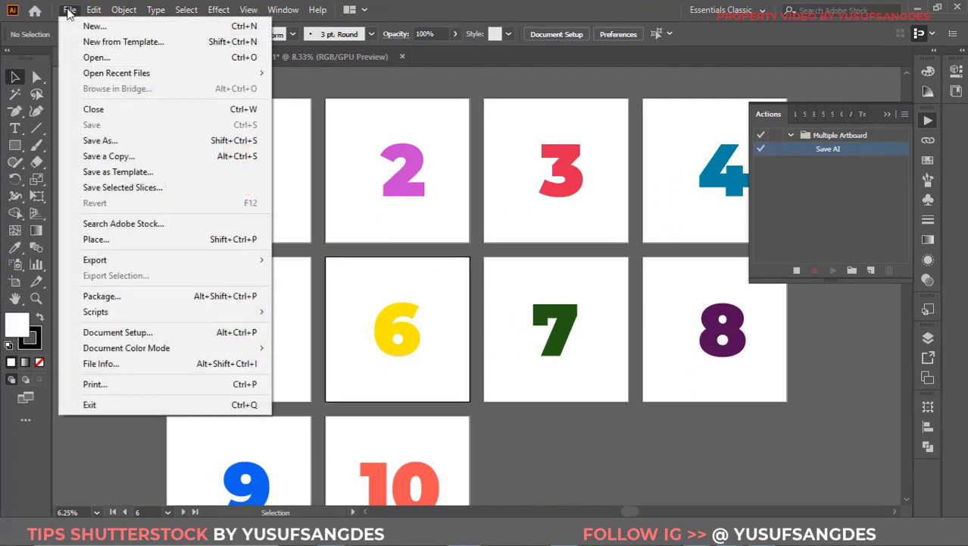
{"action": "left_click", "coordinate": [100, 141]}
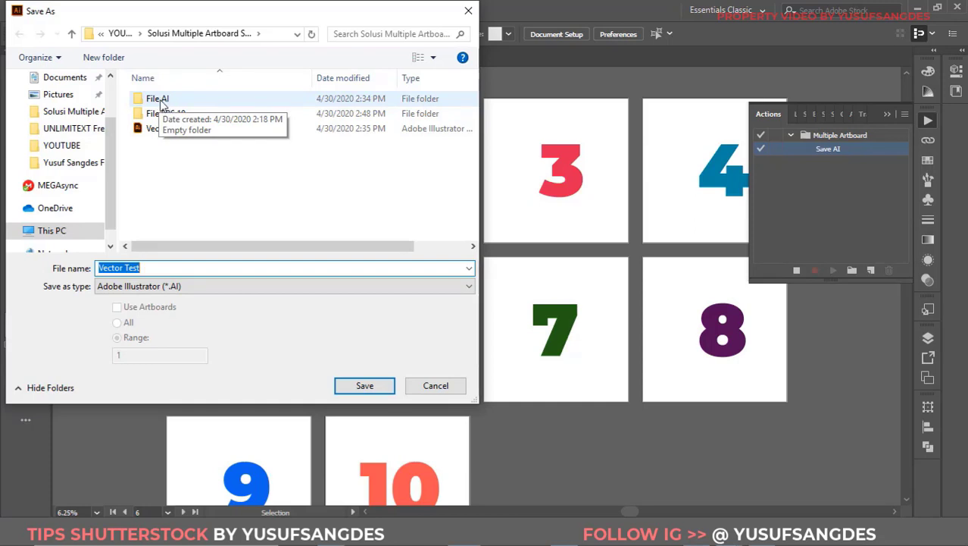
{"action": "double_click", "coordinate": [161, 100]}
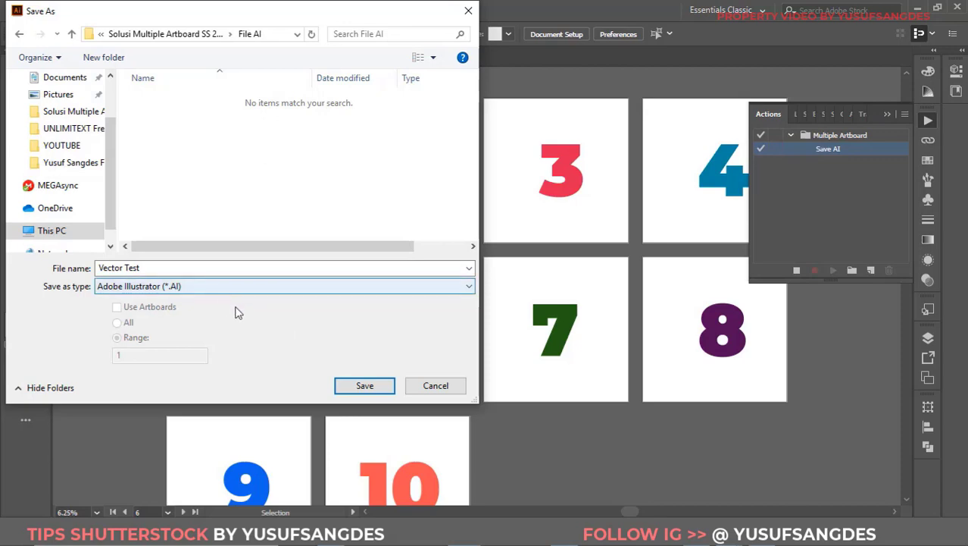
Save Vector Test into File AI with each artboard saved separately, range 1-10.
{"action": "left_click", "coordinate": [364, 386]}
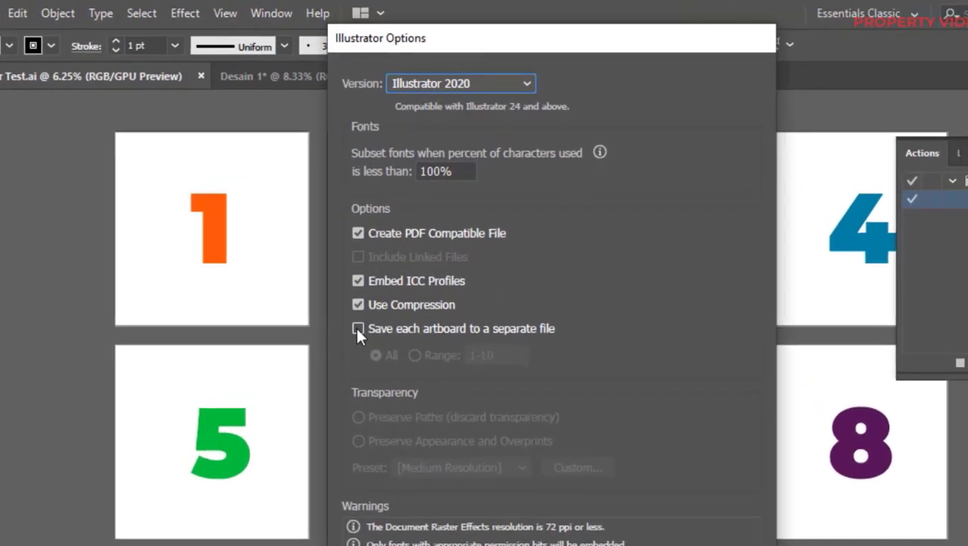
{"action": "left_click", "coordinate": [358, 330]}
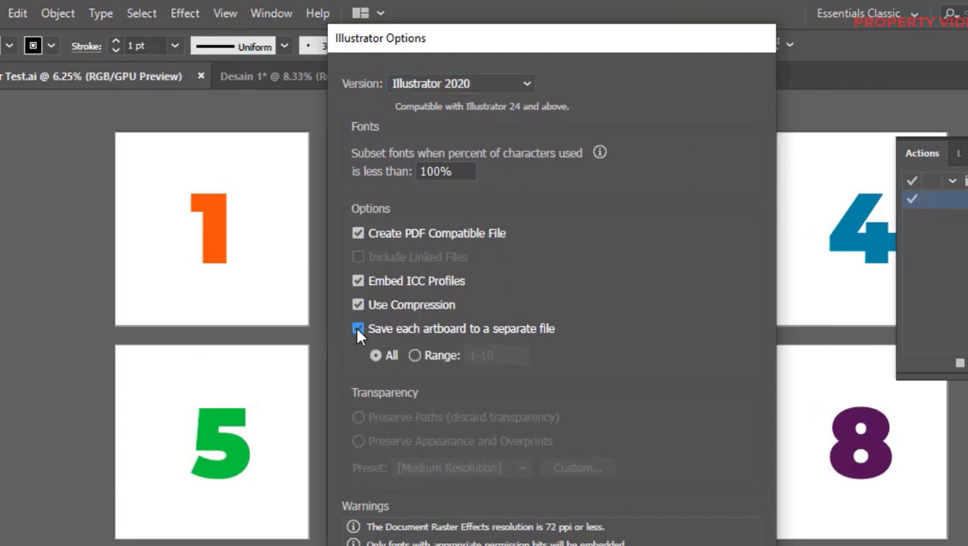
{"action": "left_click", "coordinate": [414, 357]}
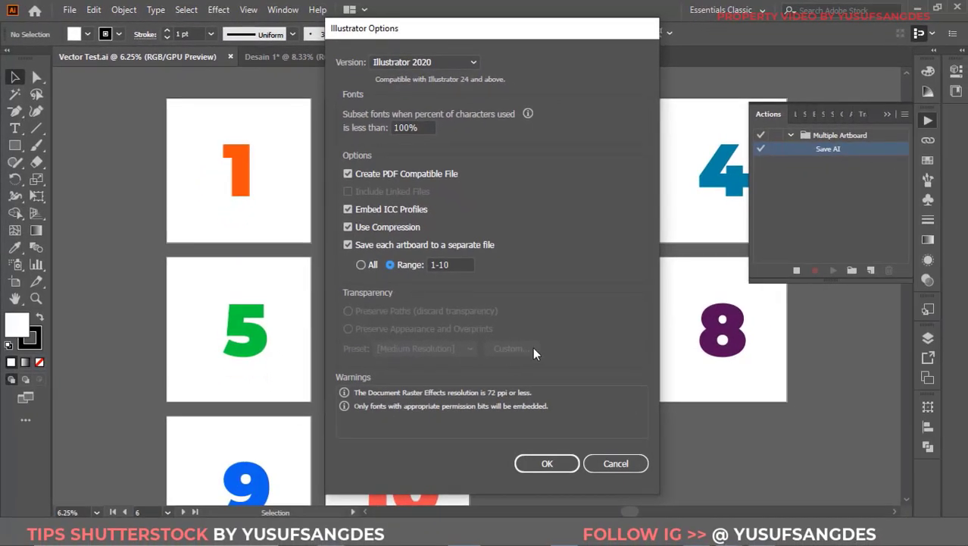
{"action": "mouse_move", "coordinate": [490, 26]}
{"action": "left_mouse_down"}
{"action": "mouse_move", "coordinate": [831, 72]}
{"action": "mouse_move", "coordinate": [528, 39]}
{"action": "left_mouse_up"}
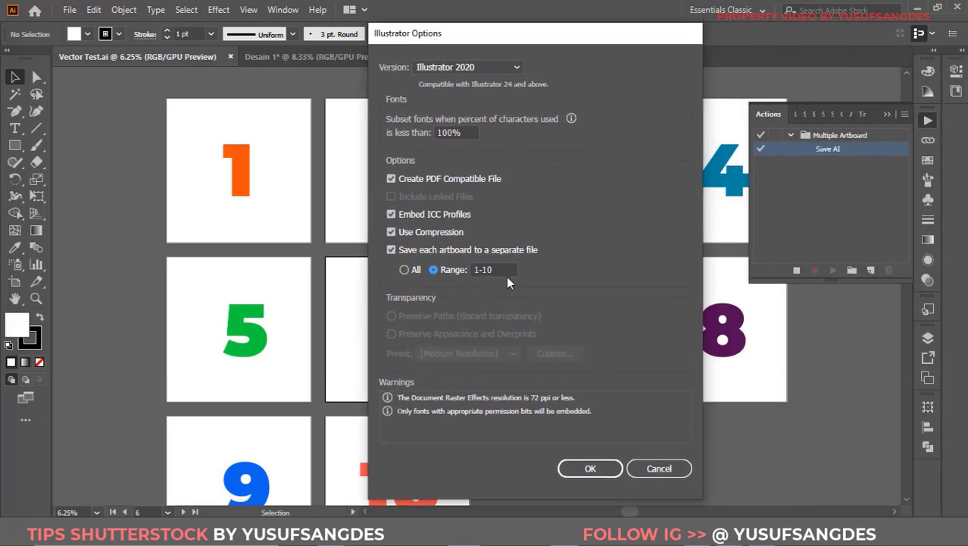
{"action": "left_click", "coordinate": [591, 468]}
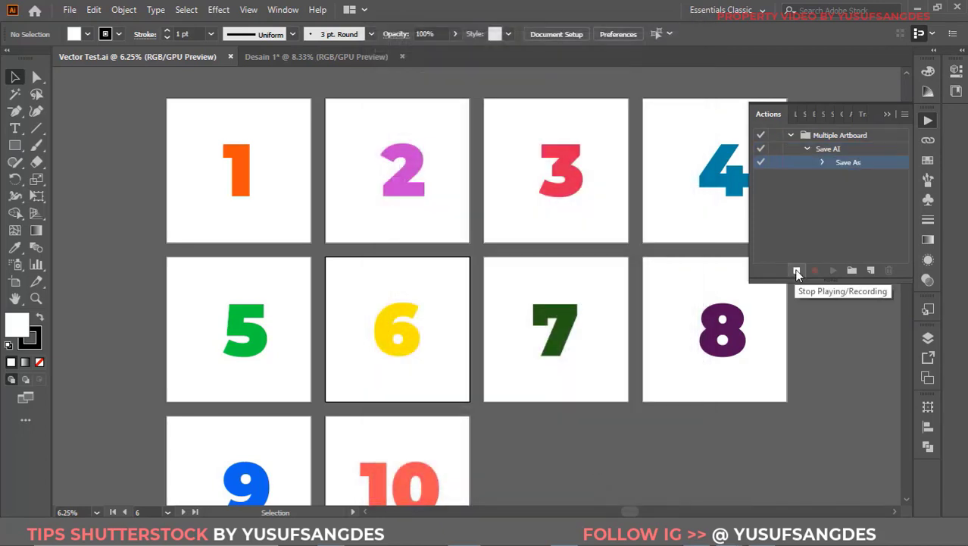
Stop recording, play Save AI, and replace the existing Vector Test-01 to -10 AI files.
{"action": "left_click", "coordinate": [797, 271]}
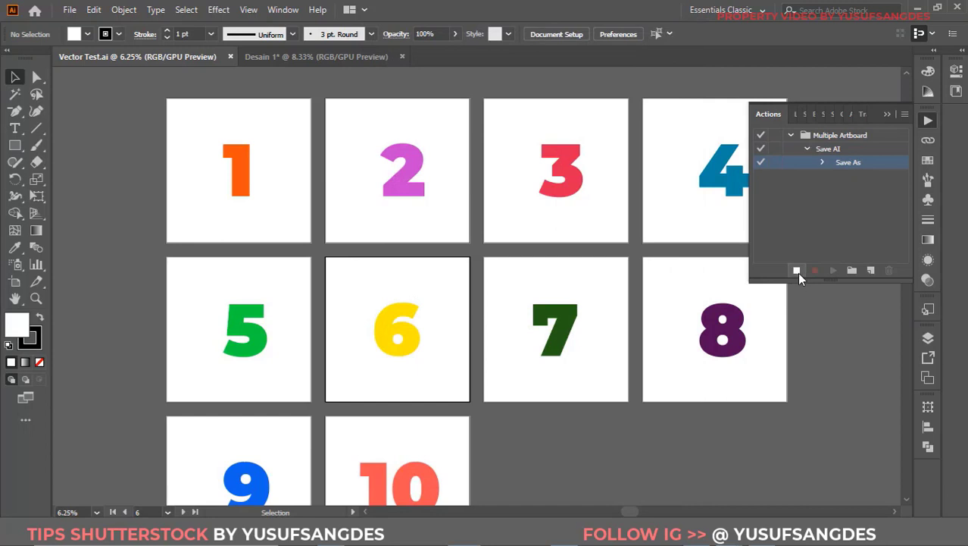
{"action": "left_click", "coordinate": [797, 272]}
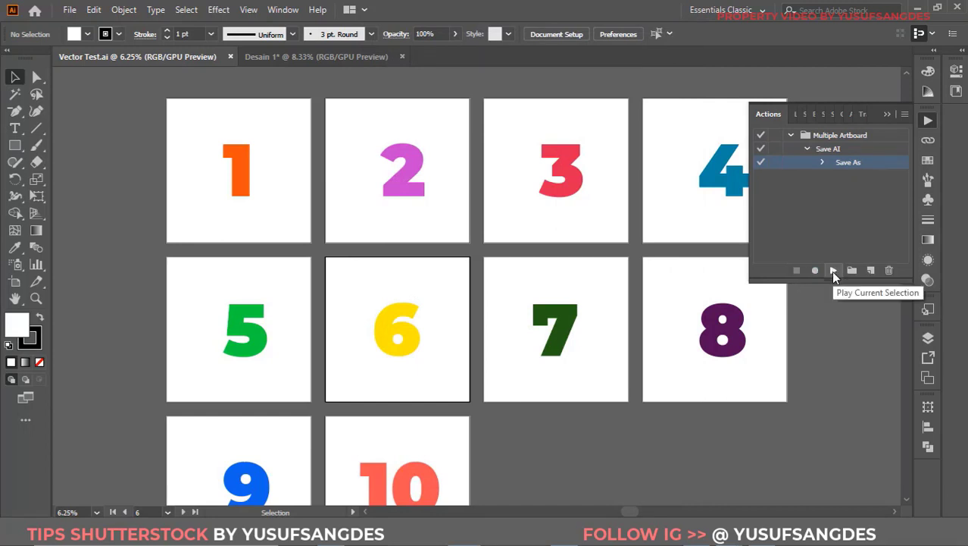
{"action": "left_click", "coordinate": [832, 270]}
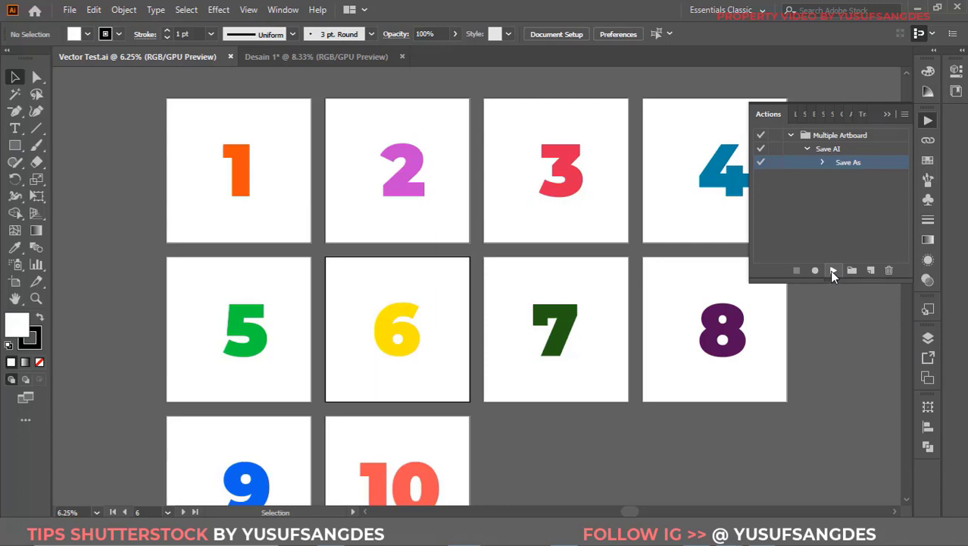
{"action": "left_click", "coordinate": [832, 270]}
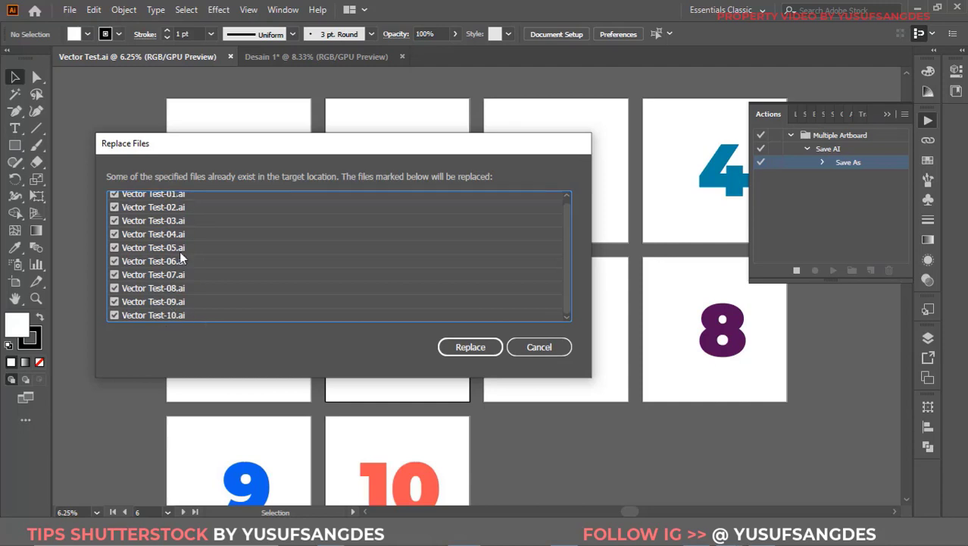
{"action": "left_click", "coordinate": [470, 348]}
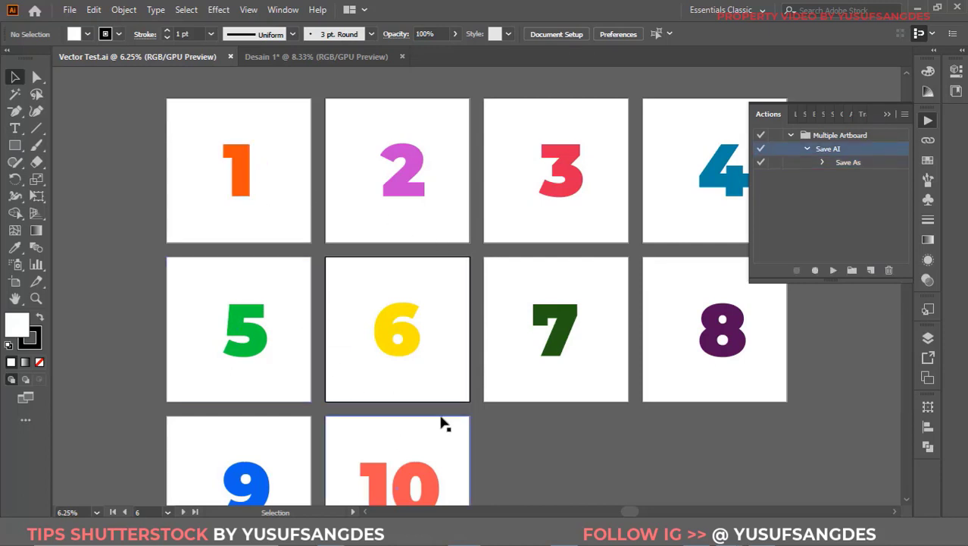
Check in File Explorer that the File AI folder holds Vector Test-01 to Vector Test-10.
{"action": "left_click", "coordinate": [937, 7]}
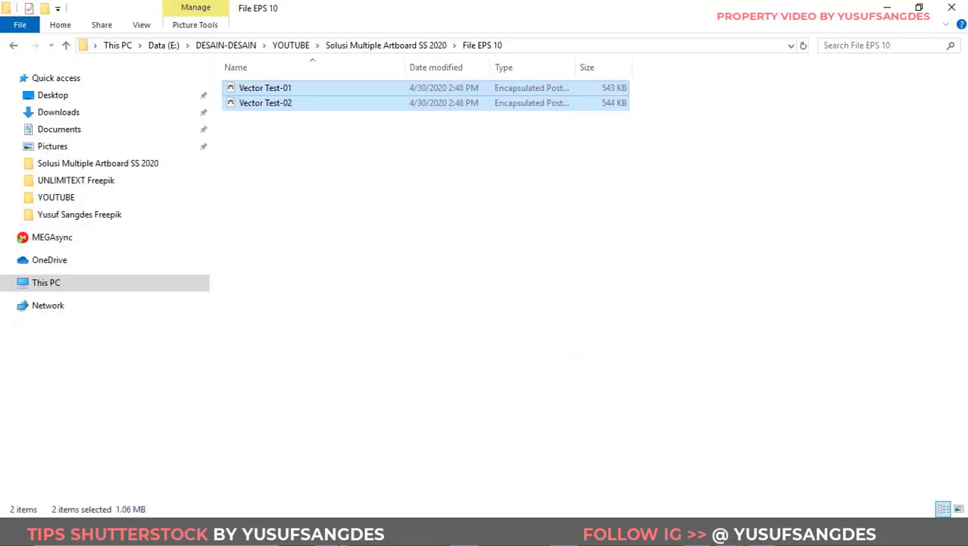
{"action": "left_click", "coordinate": [333, 47]}
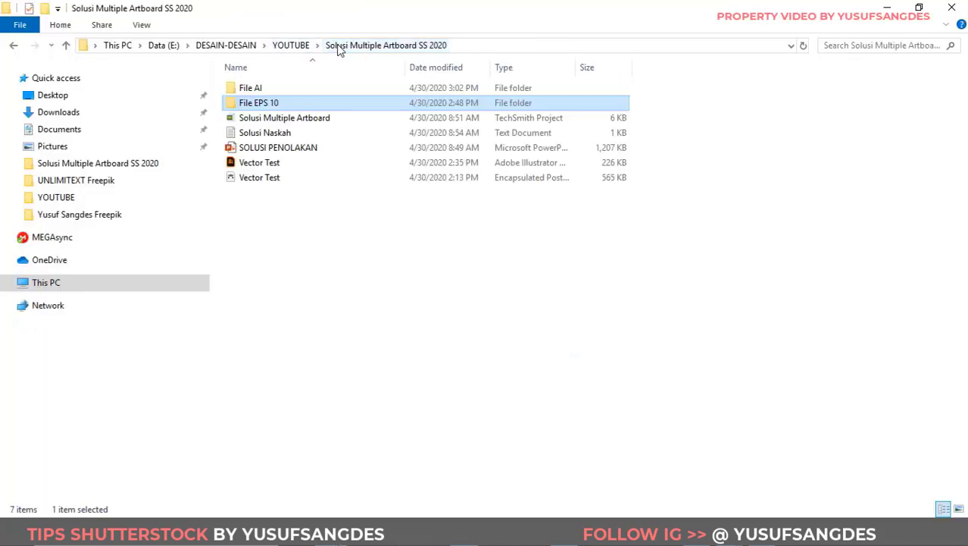
{"action": "double_click", "coordinate": [261, 88]}
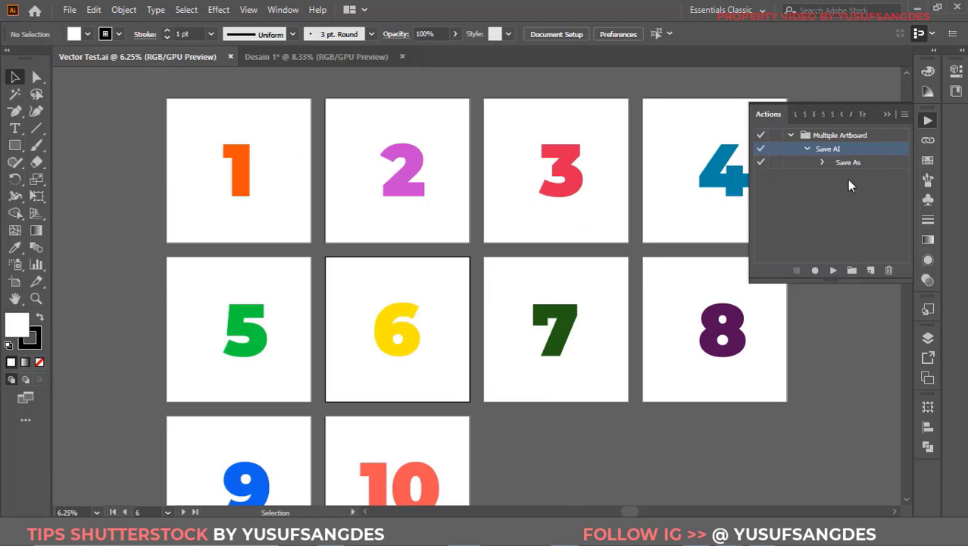
Create a new action named Save EPS 10 in the Multiple Artboard set and start recording.
{"action": "left_click", "coordinate": [871, 271]}
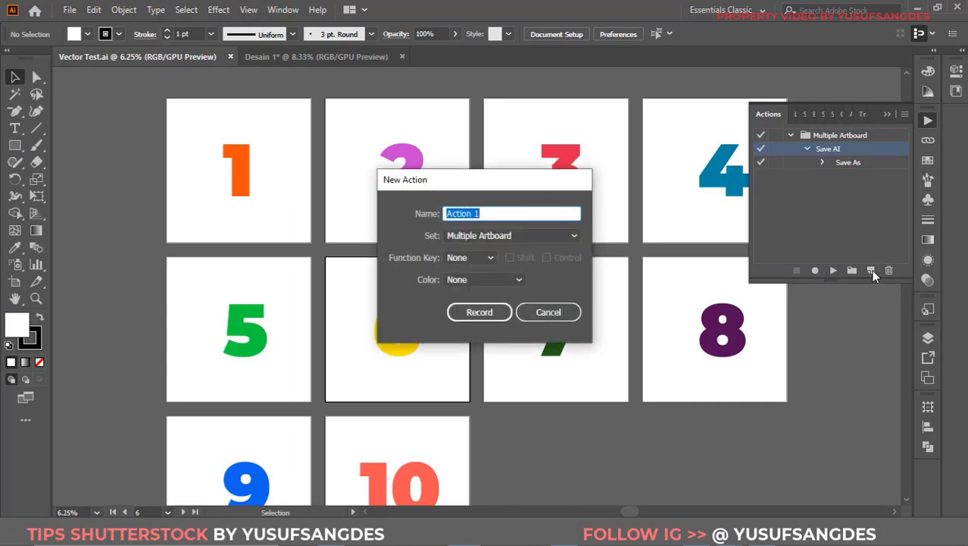
{"action": "type", "text": "save"}
{"action": "key", "text": "ctrl+a"}
{"action": "type", "text": "S"}
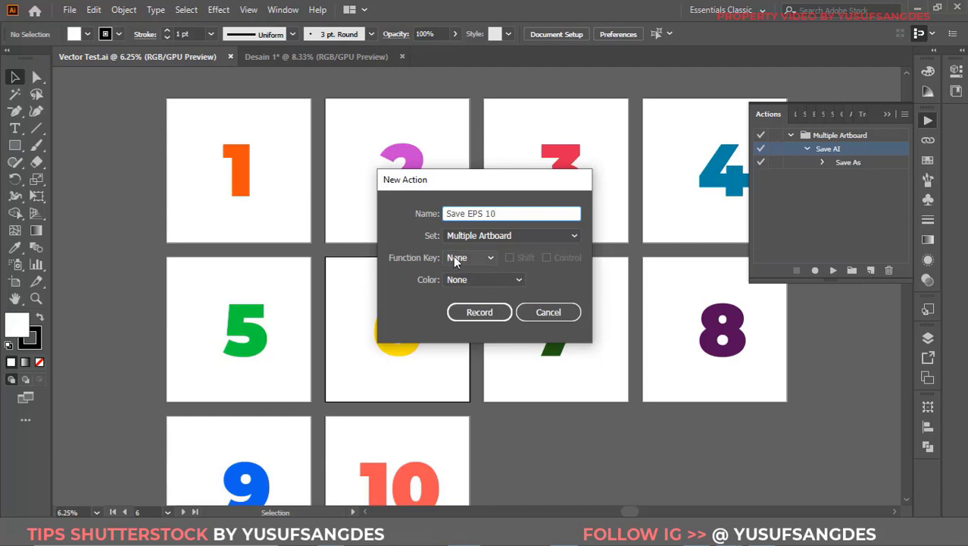
{"action": "left_click", "coordinate": [483, 313]}
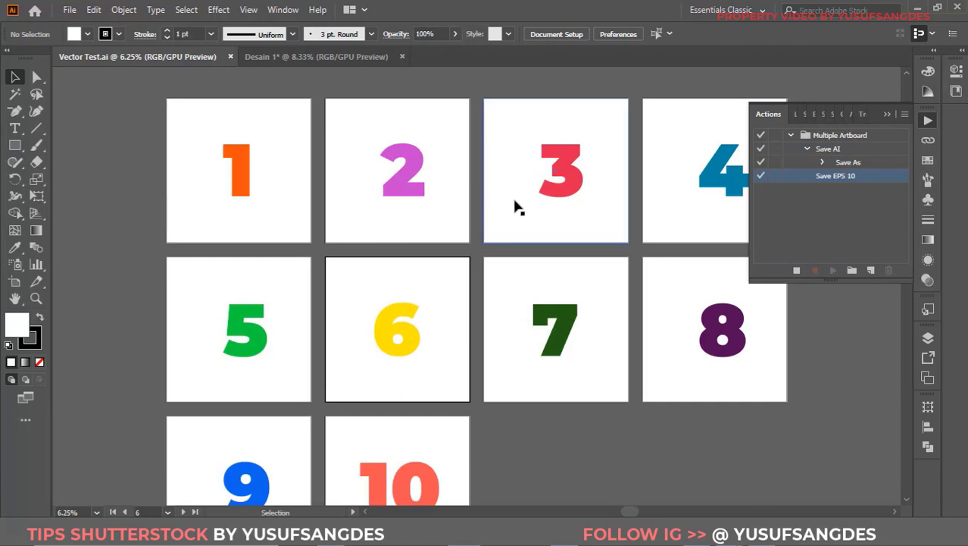
Save Vector Test as Illustrator EPS into the File EPS 10 folder.
{"action": "left_click", "coordinate": [69, 10]}
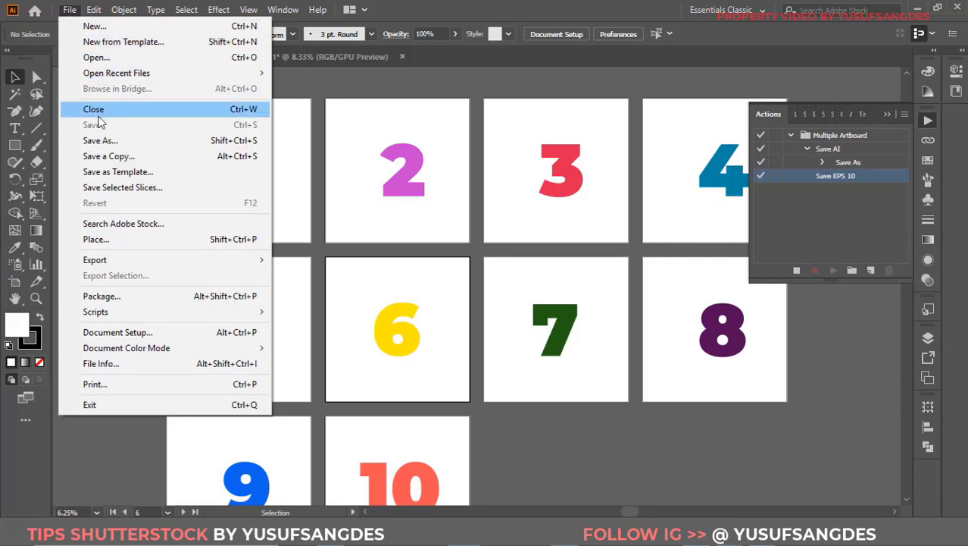
{"action": "left_click", "coordinate": [106, 141]}
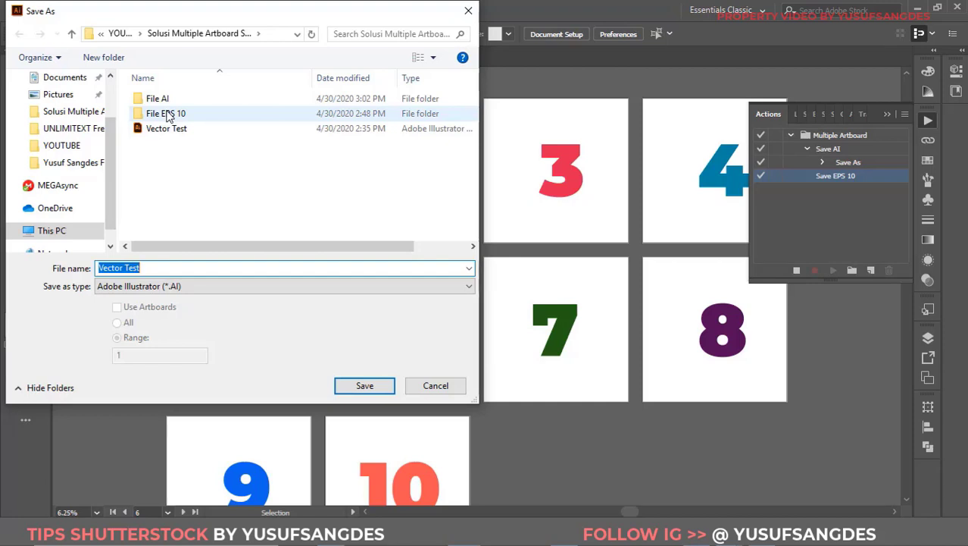
{"action": "mouse_move", "coordinate": [165, 113]}
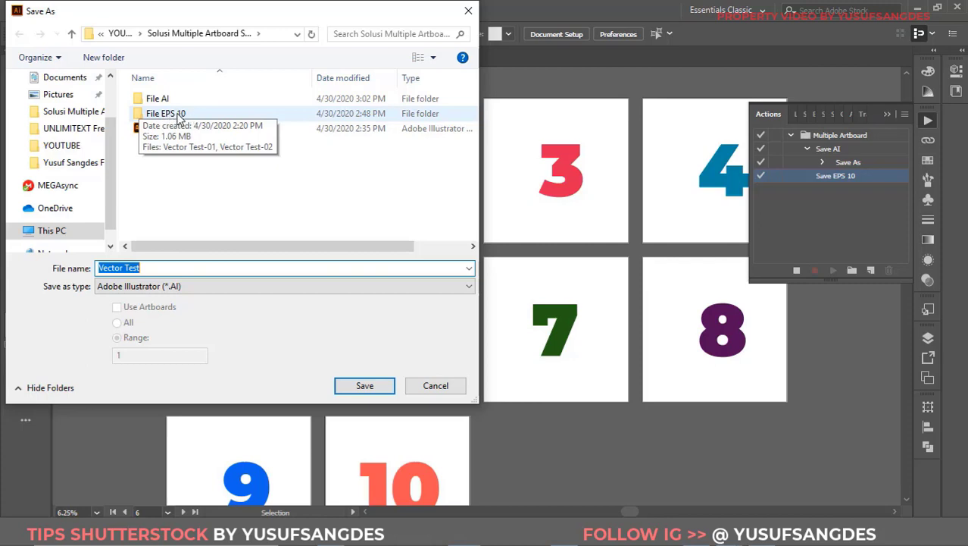
{"action": "double_click", "coordinate": [179, 115]}
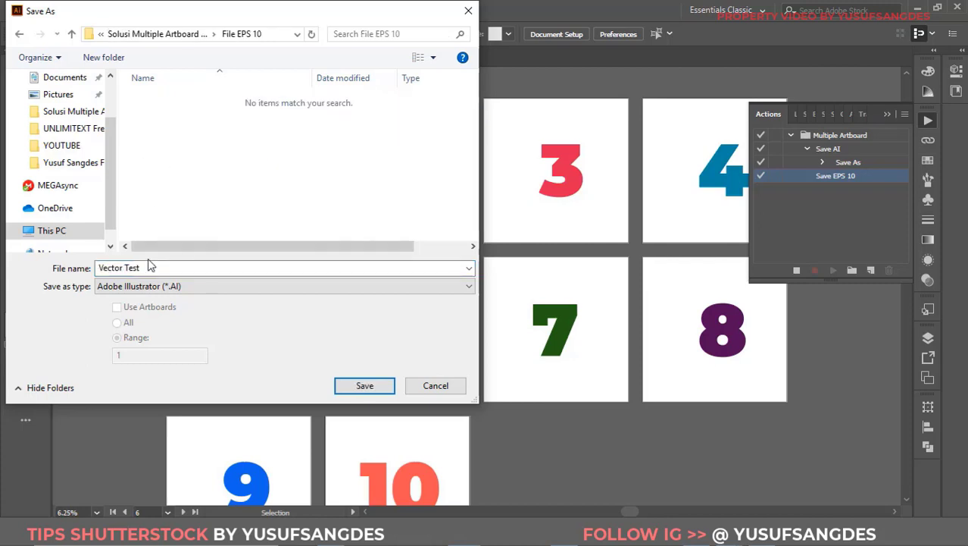
{"action": "left_click", "coordinate": [176, 287]}
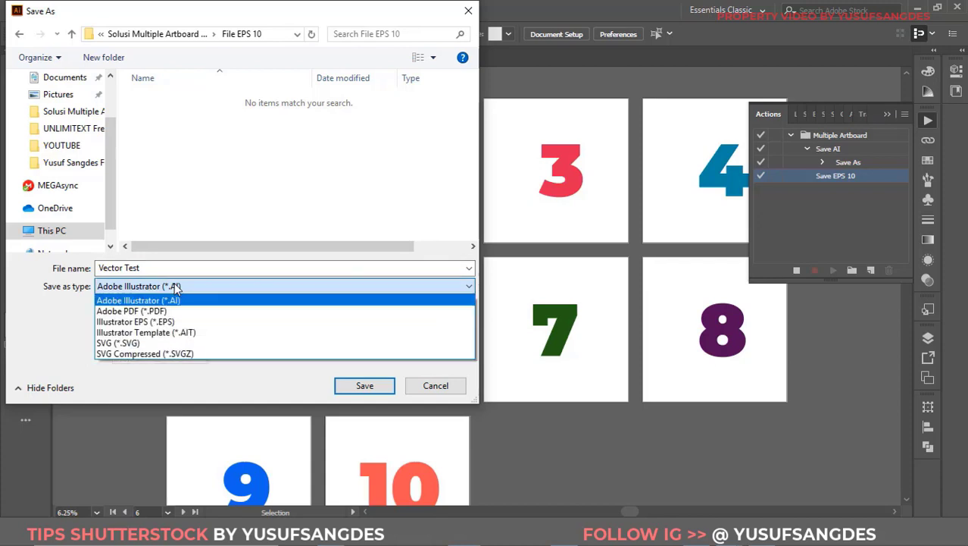
{"action": "left_click", "coordinate": [165, 322]}
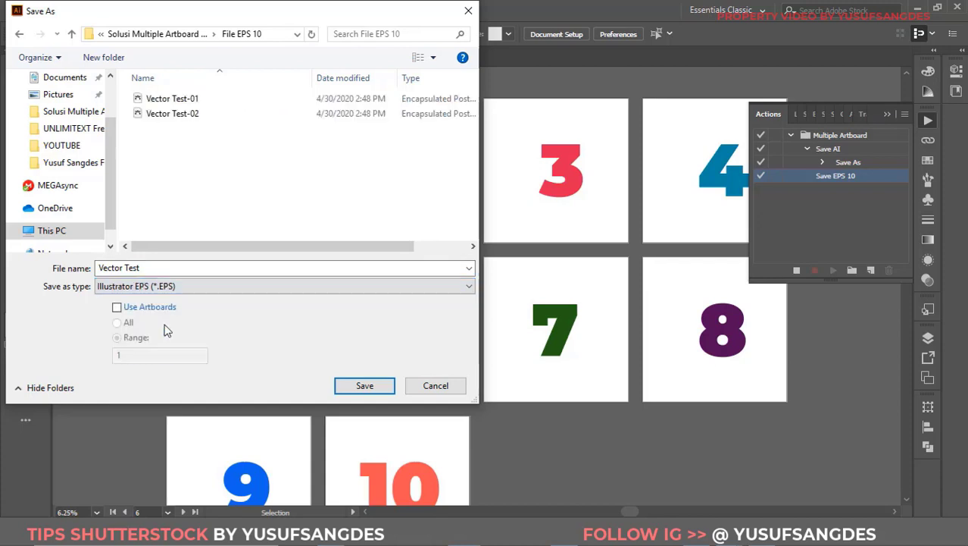
{"action": "left_click", "coordinate": [172, 269]}
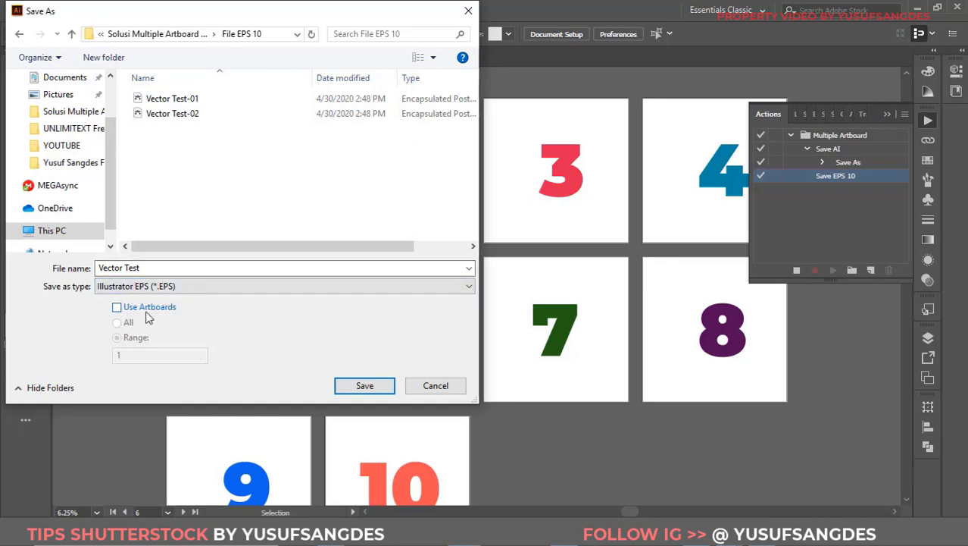
{"action": "left_click", "coordinate": [364, 386]}
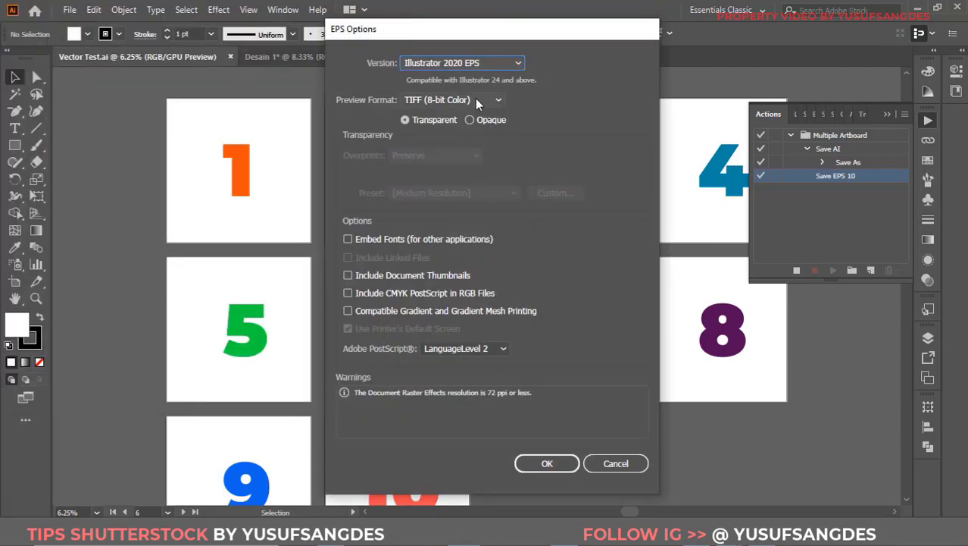
Set EPS Options to Illustrator 10 EPS with Preview None, and accept the legacy format warning.
{"action": "left_click", "coordinate": [486, 65]}
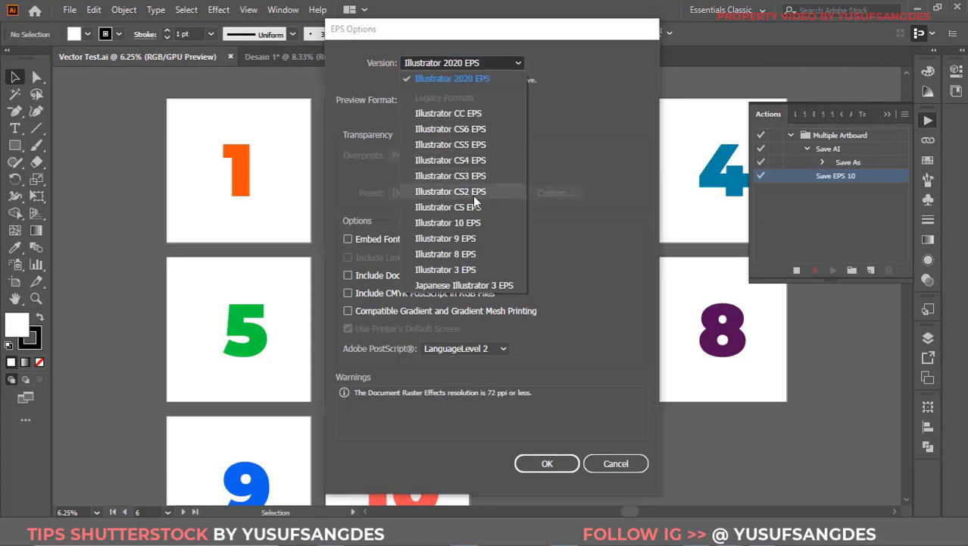
{"action": "left_click", "coordinate": [464, 222]}
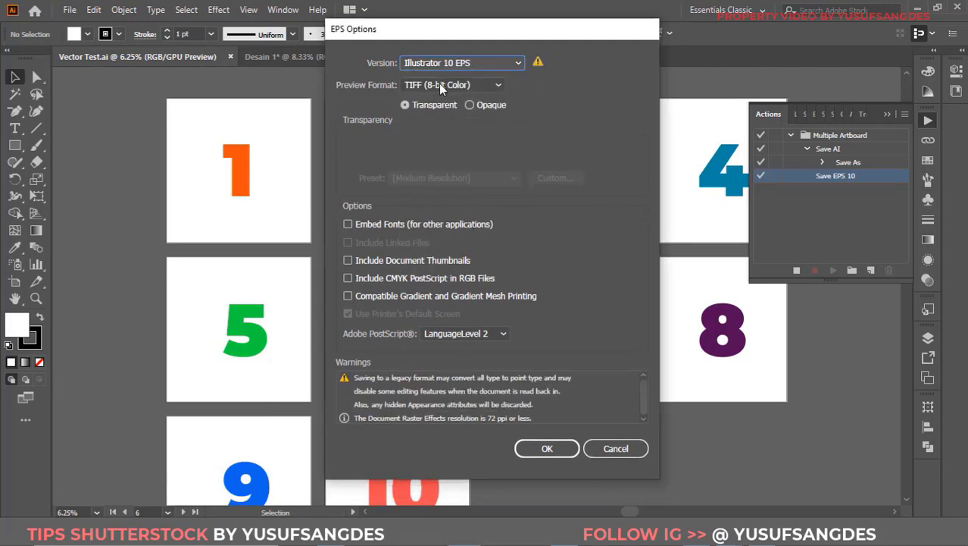
{"action": "left_click", "coordinate": [439, 84]}
{"action": "left_click", "coordinate": [428, 102]}
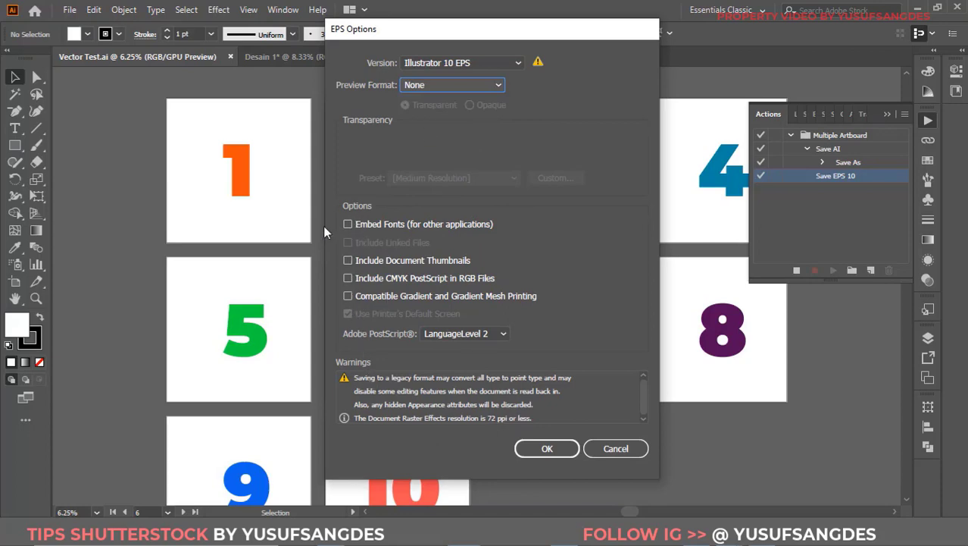
{"action": "left_click", "coordinate": [545, 450]}
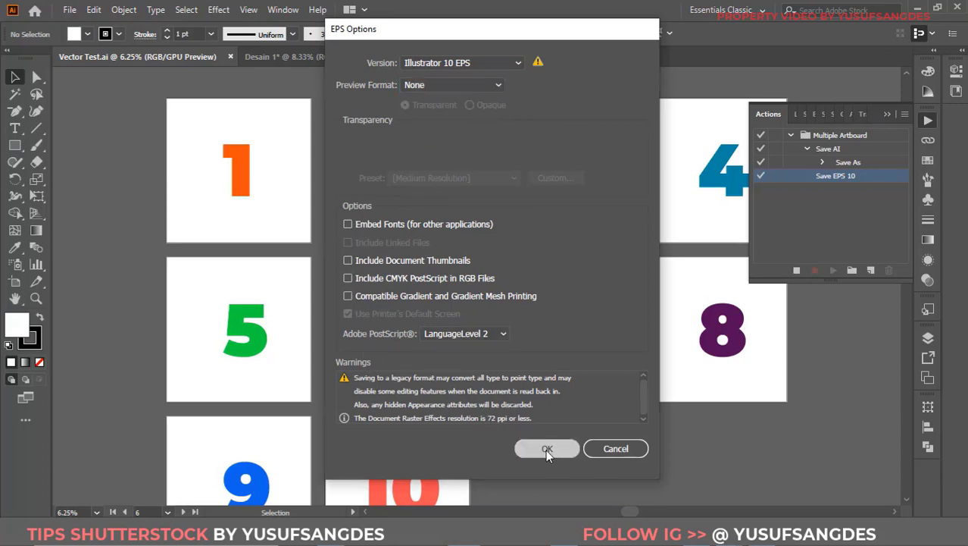
{"action": "left_click", "coordinate": [559, 289]}
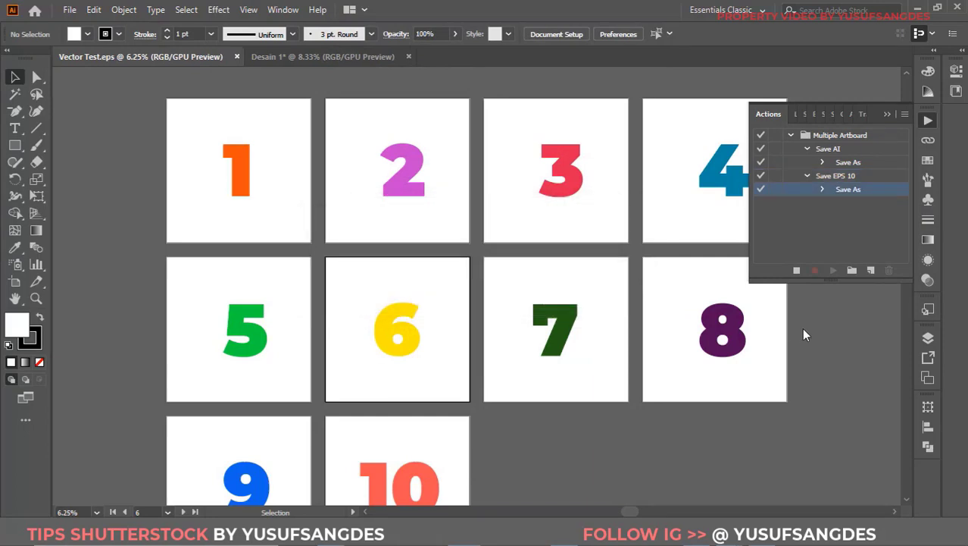
Stop recording the Save EPS 10 action and open the File EPS 10 folder.
{"action": "left_click", "coordinate": [798, 270]}
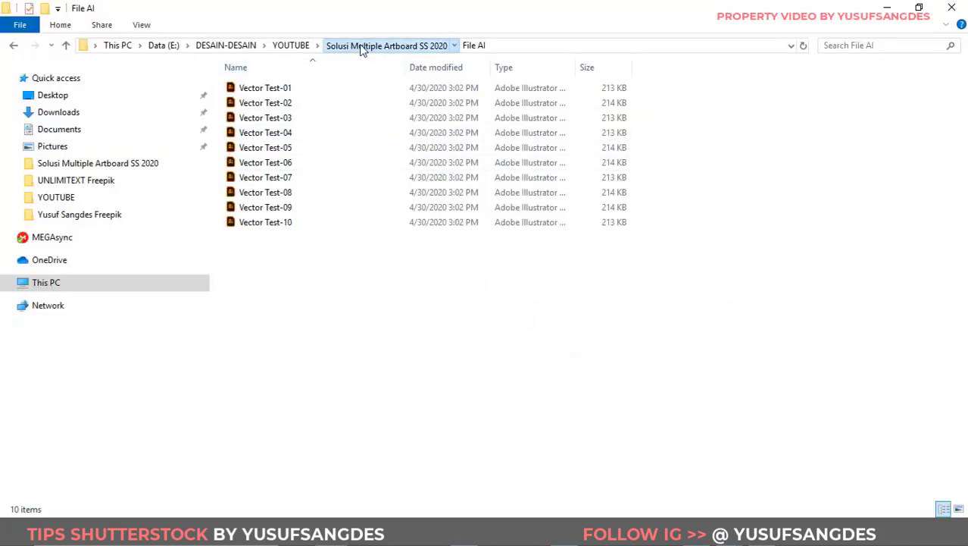
{"action": "left_click", "coordinate": [357, 47]}
{"action": "double_click", "coordinate": [271, 103]}
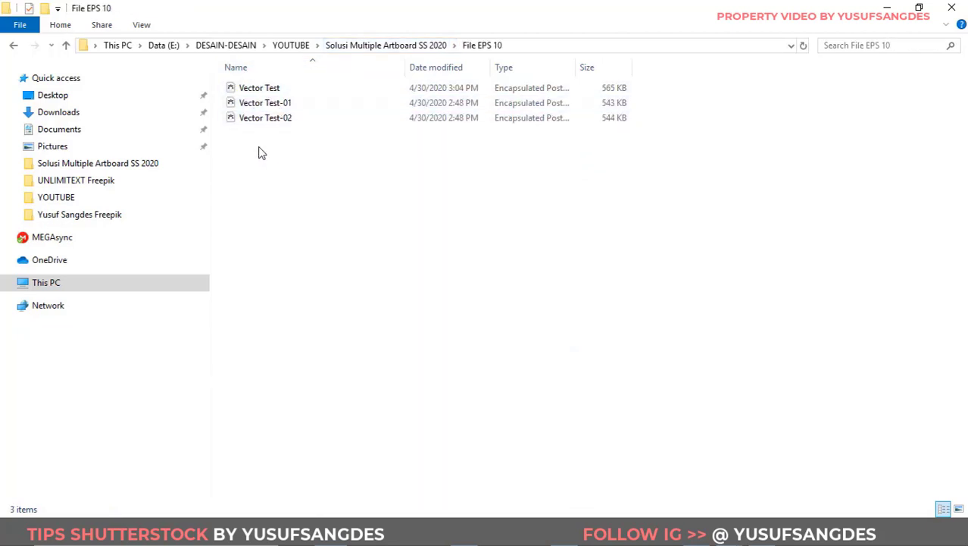
Delete the old Vector Test-01 and Vector Test-02 EPS files, leaving only Vector Test.
{"action": "left_click", "coordinate": [265, 121]}
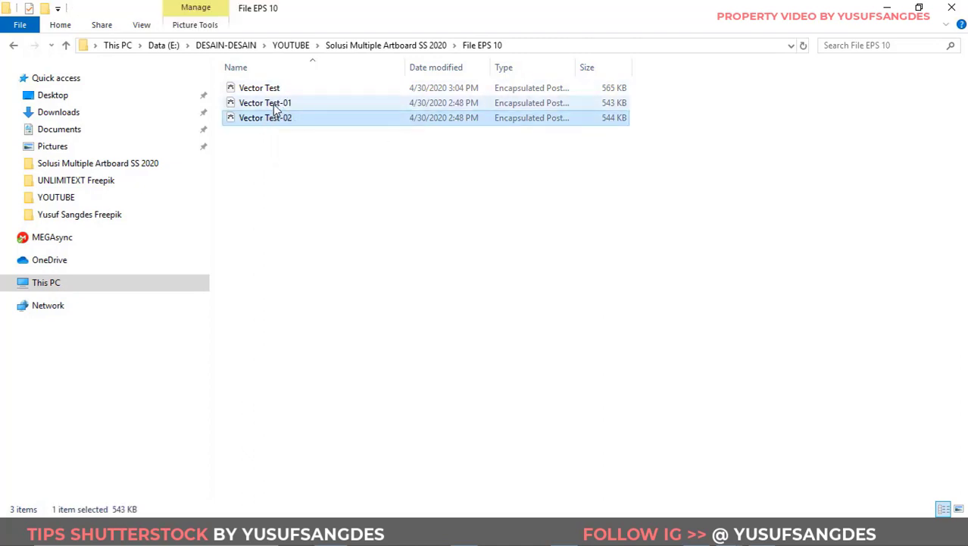
{"action": "left_click", "coordinate": [272, 104], "text": "ctrl"}
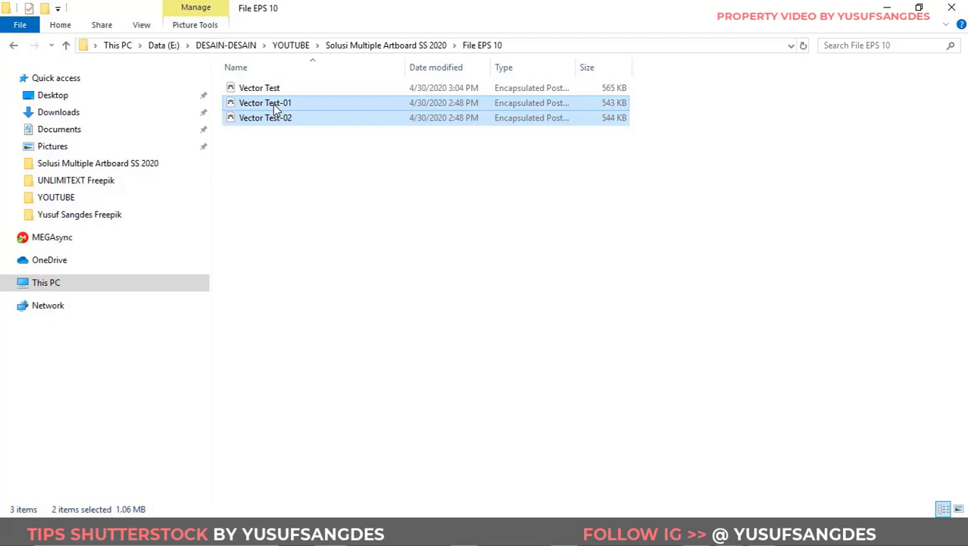
{"action": "key", "text": "Delete"}
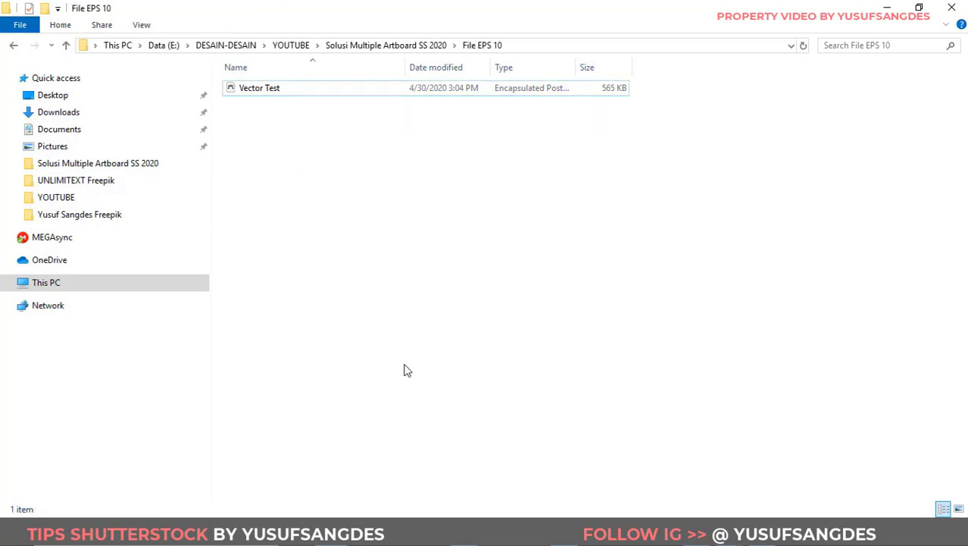
{"action": "left_click", "coordinate": [492, 534]}
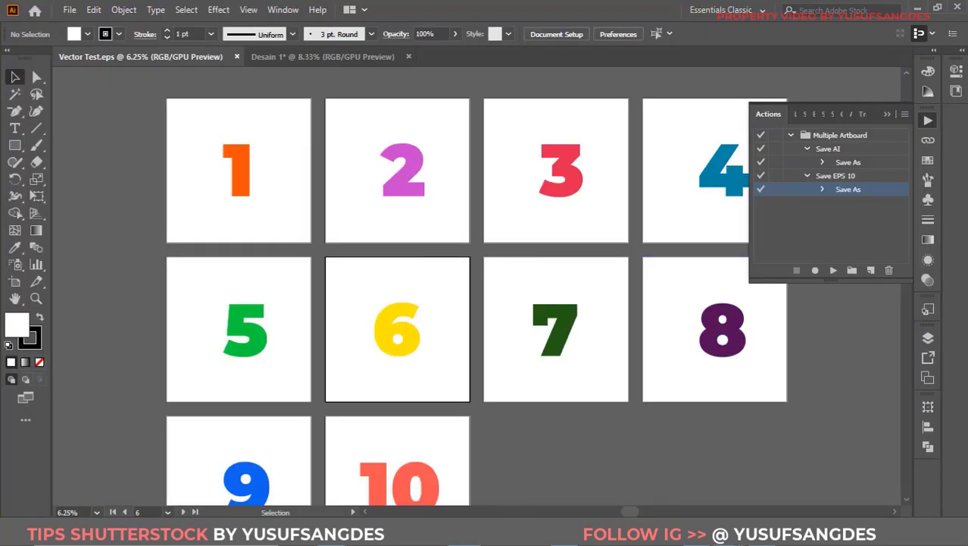
Open the Batch dialog from the Actions panel menu after glancing at the SOLUSI PENOLAKAN presentation.
{"action": "left_click", "coordinate": [823, 478]}
{"action": "scroll", "coordinate": [546, 278], "scroll_direction": "up", "scroll_amount": 1}
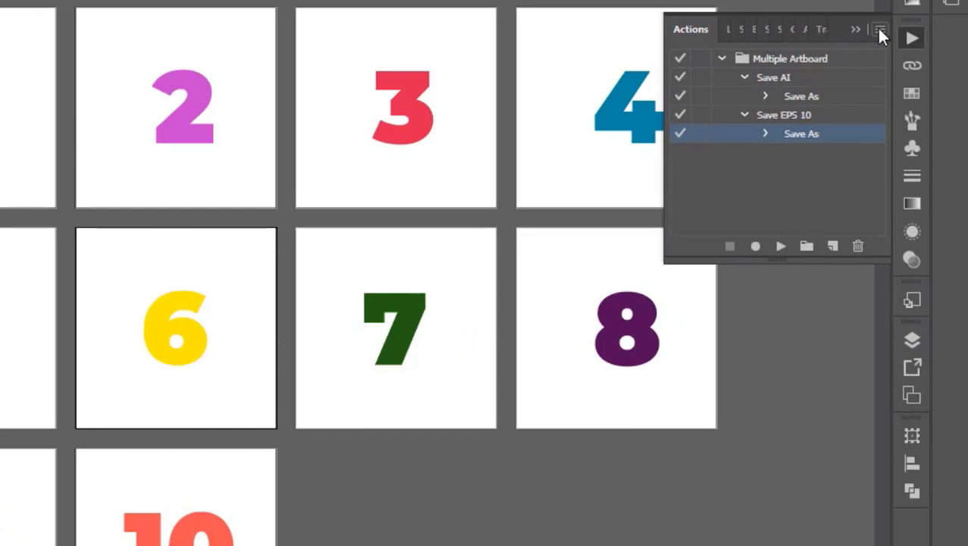
{"action": "left_click", "coordinate": [879, 30]}
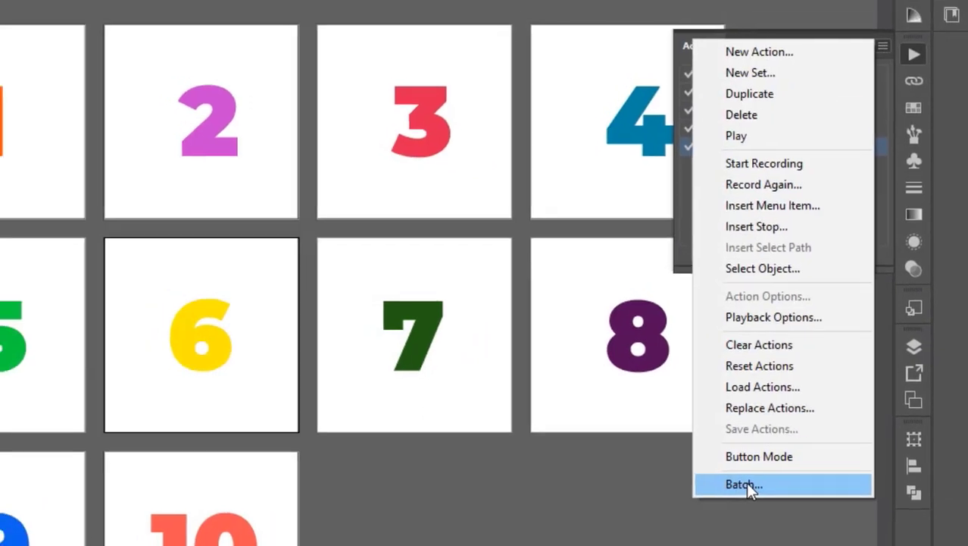
{"action": "left_click", "coordinate": [739, 481]}
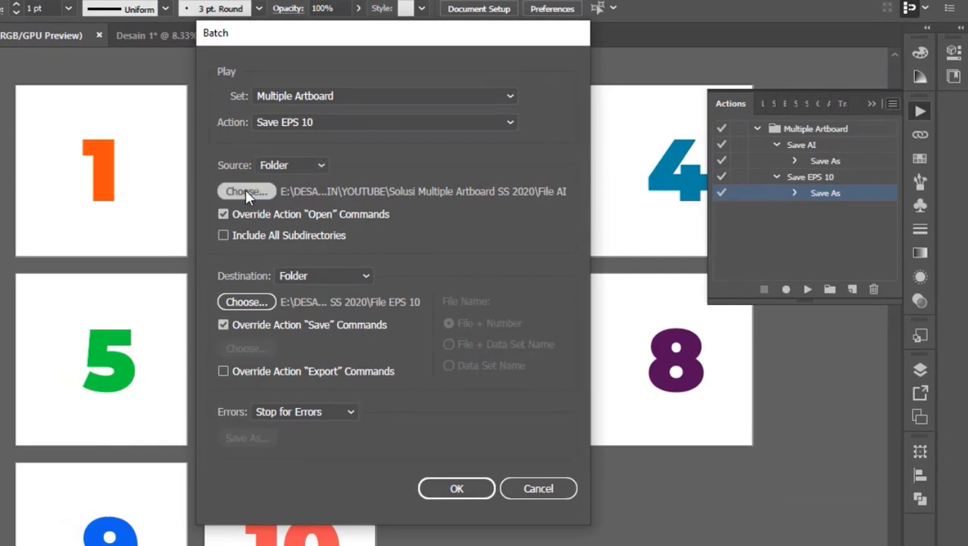
Set the batch source to the File AI folder and destination Folder to File EPS 10.
{"action": "left_click", "coordinate": [247, 191]}
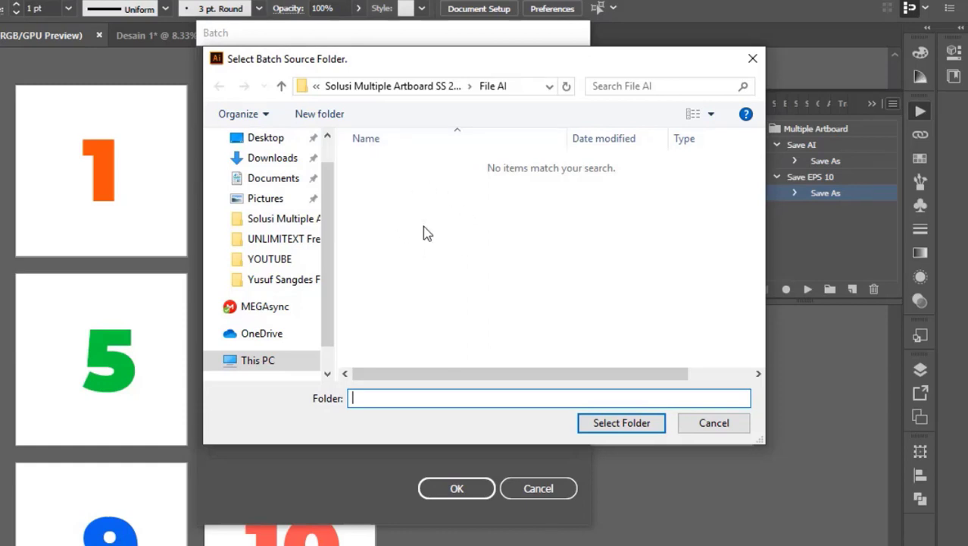
{"action": "left_click", "coordinate": [621, 423]}
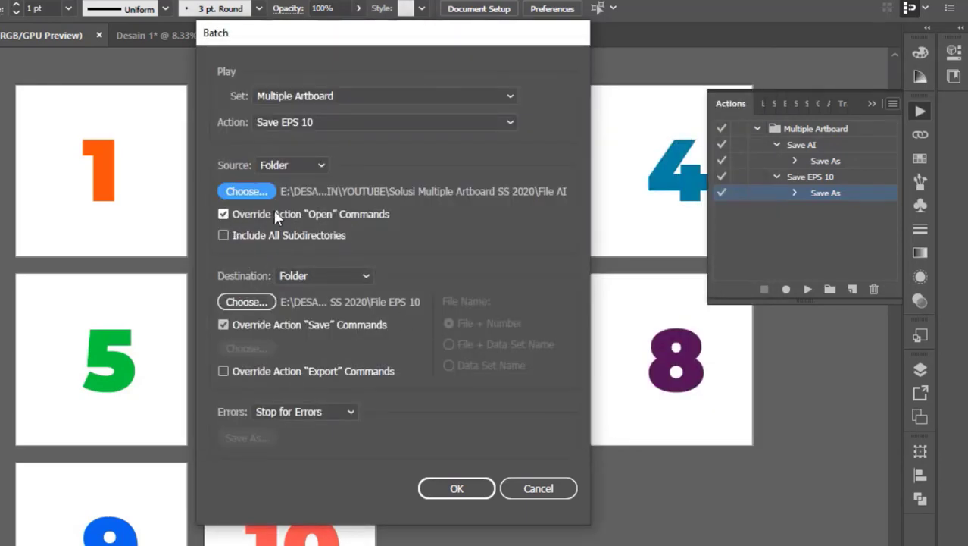
{"action": "left_click", "coordinate": [338, 277]}
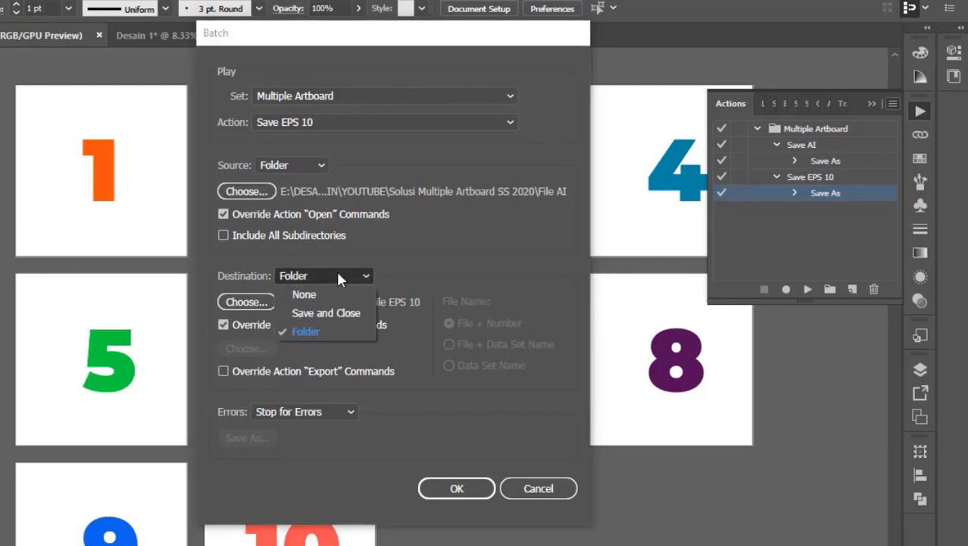
{"action": "left_click", "coordinate": [307, 332]}
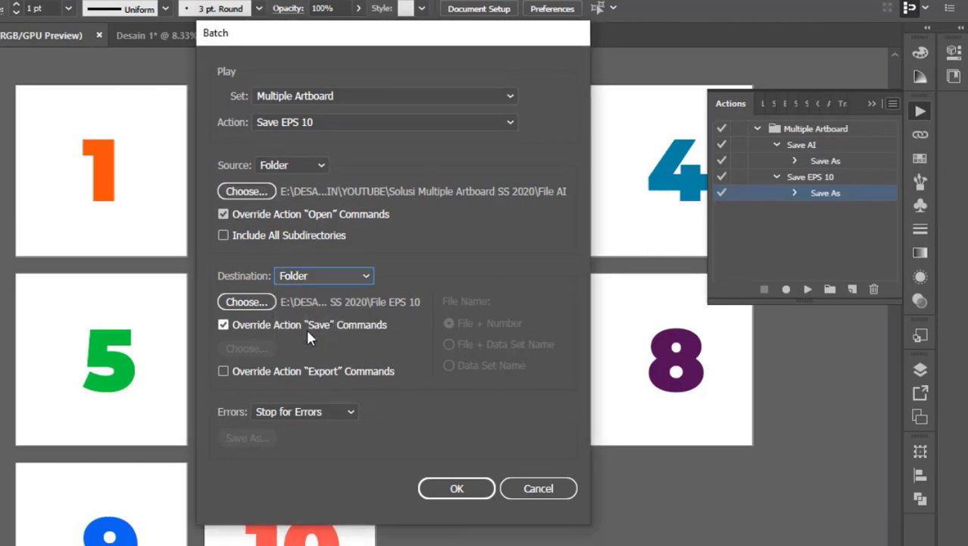
{"action": "left_click", "coordinate": [243, 303]}
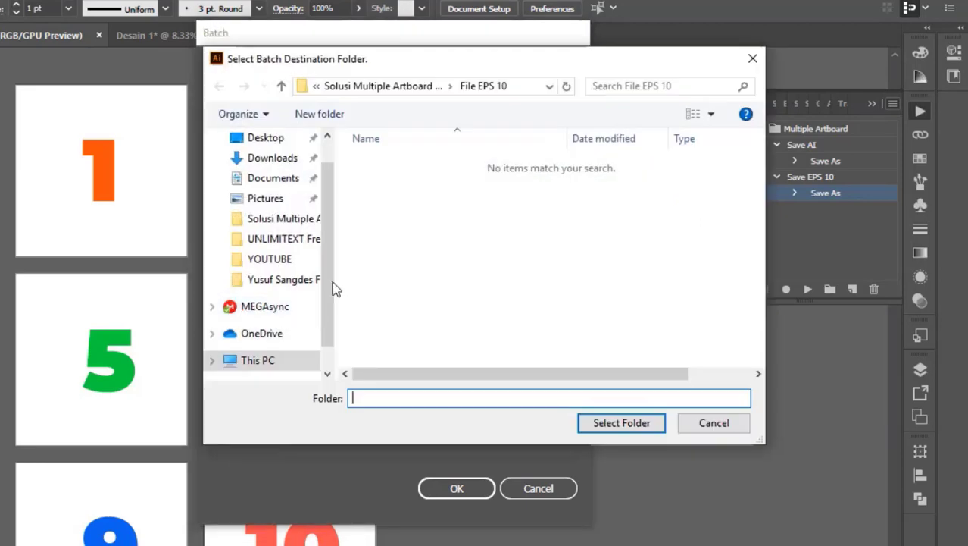
{"action": "left_click", "coordinate": [402, 89]}
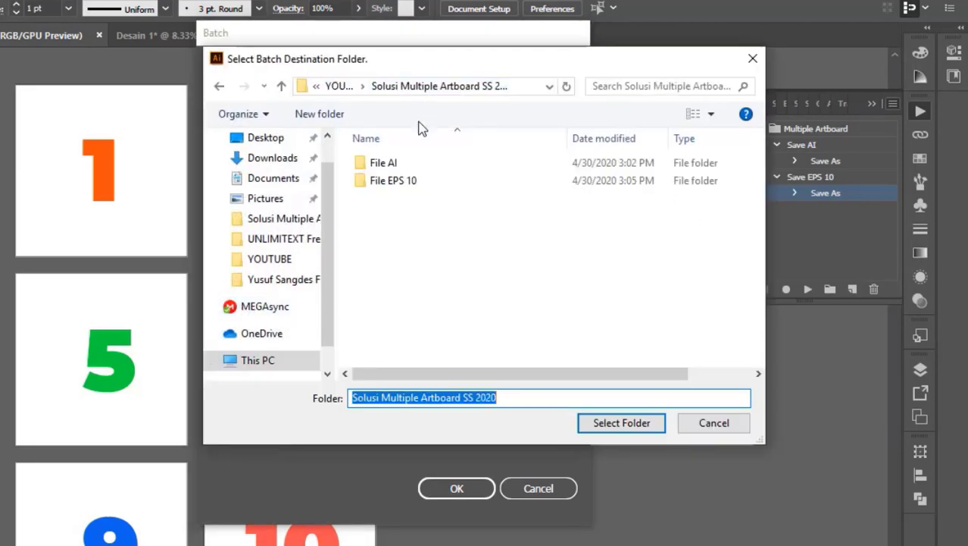
{"action": "double_click", "coordinate": [394, 185]}
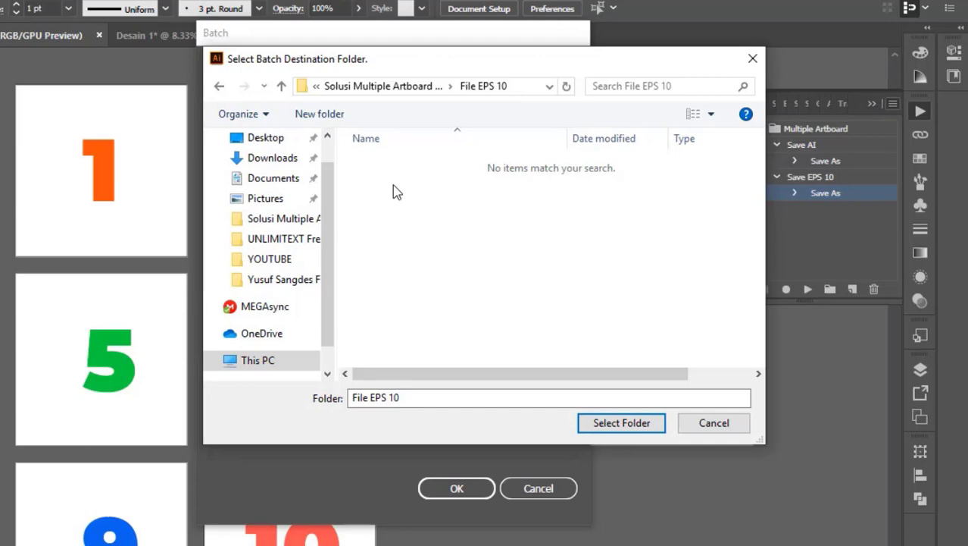
{"action": "left_click", "coordinate": [618, 421]}
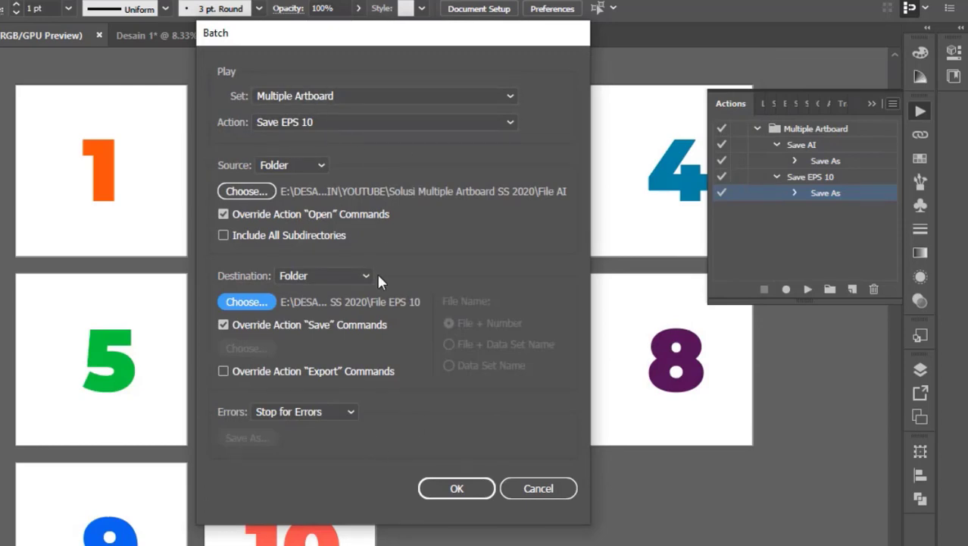
Run the batch and confirm File EPS 10 now lists Vector Test-01 to -10 EPS files.
{"action": "left_click", "coordinate": [459, 488]}
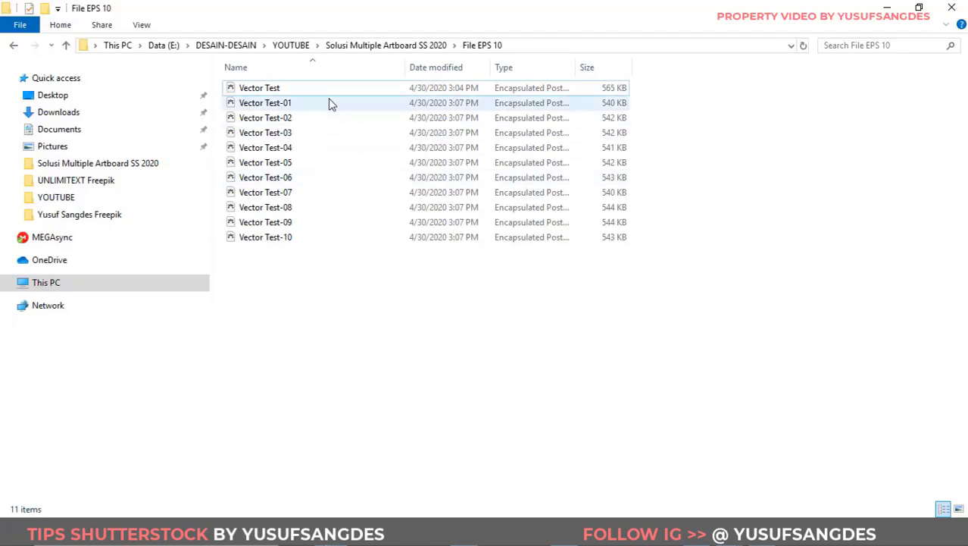
{"action": "left_click", "coordinate": [386, 45]}
{"action": "double_click", "coordinate": [278, 103]}
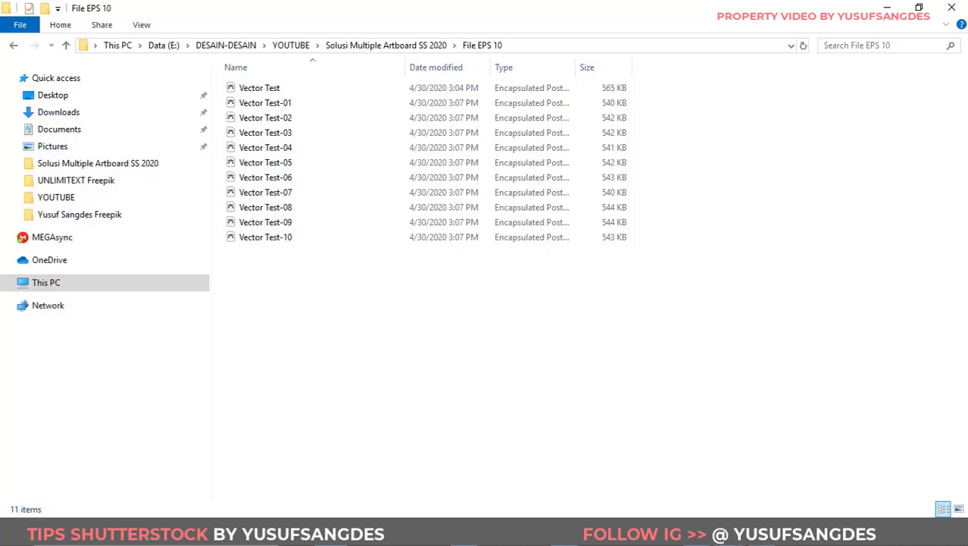
{"action": "left_click", "coordinate": [789, 473]}
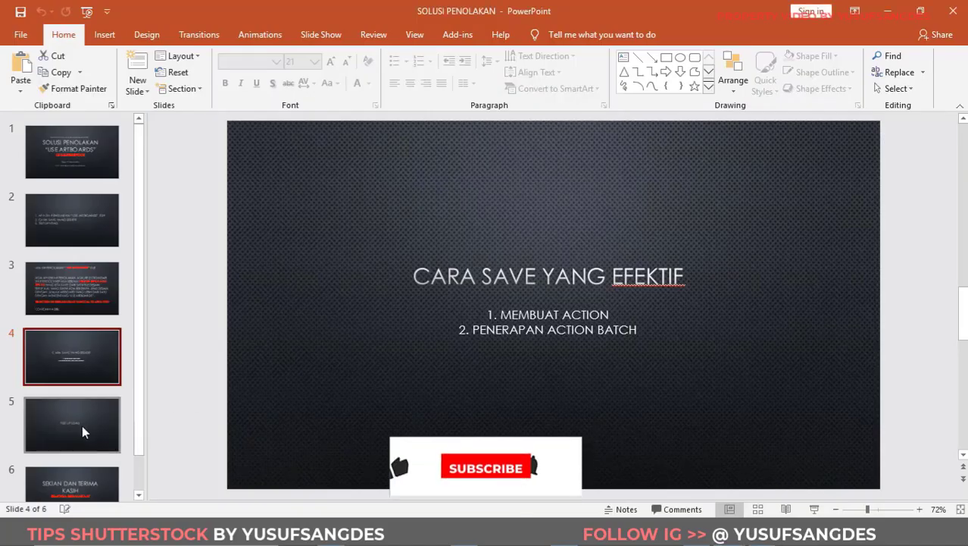
Go to slide 5, TEST UPLOAD, in the PowerPoint presentation.
{"action": "left_click", "coordinate": [82, 425]}
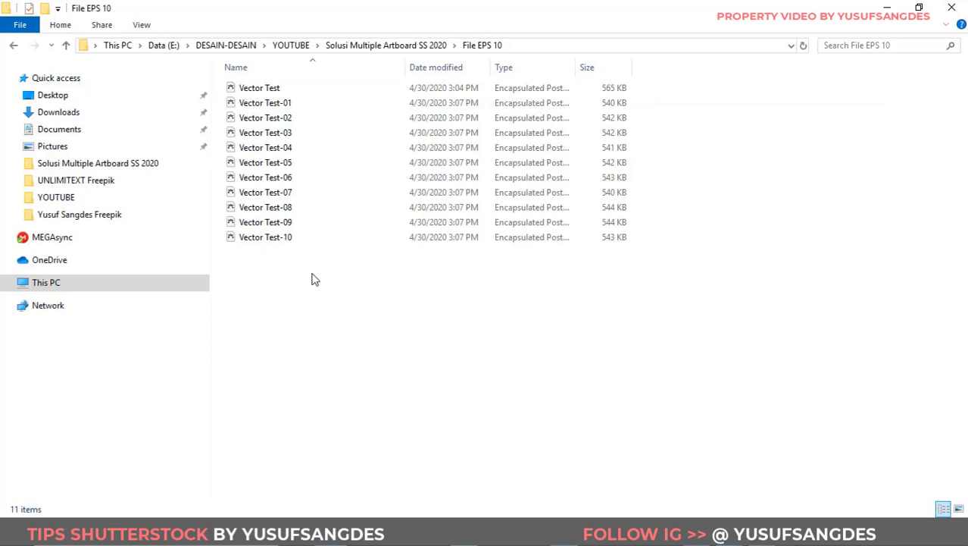
Drag Vector Test-09.eps and Vector Test-10.eps onto the Shutterstock drag-and-drop upload area.
{"action": "left_click", "coordinate": [293, 107]}
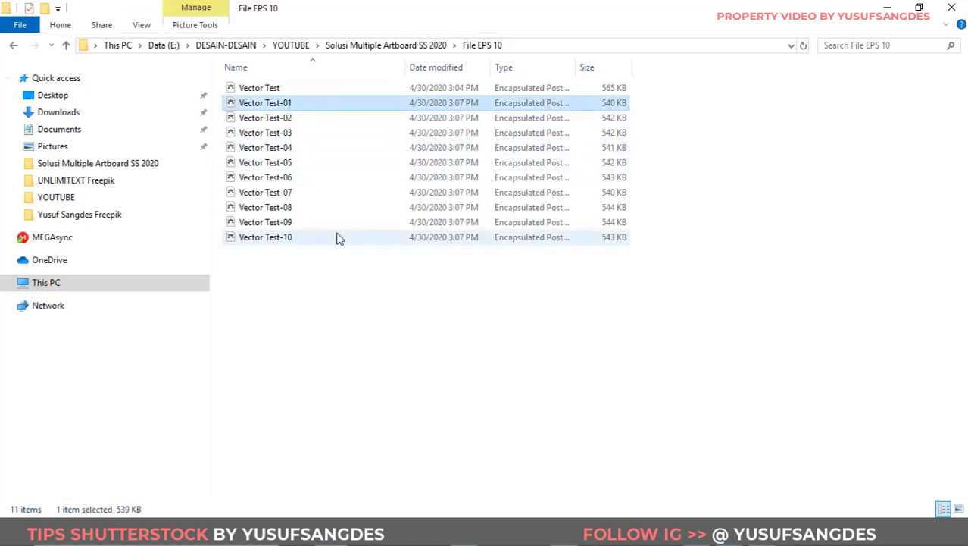
{"action": "left_click", "coordinate": [275, 240]}
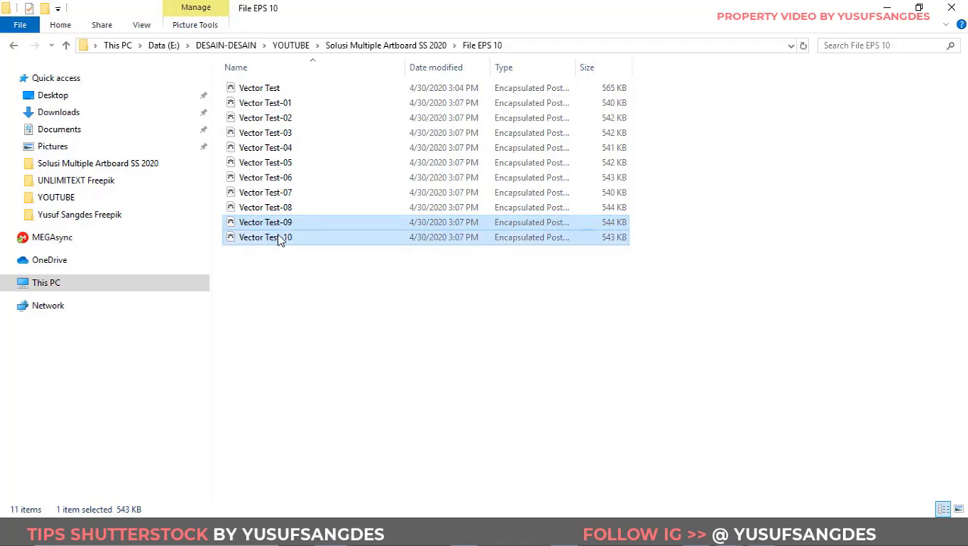
{"action": "left_click", "coordinate": [279, 230], "text": "ctrl"}
{"action": "left_click_drag", "start_coordinate": [278, 230], "coordinate": [446, 232]}
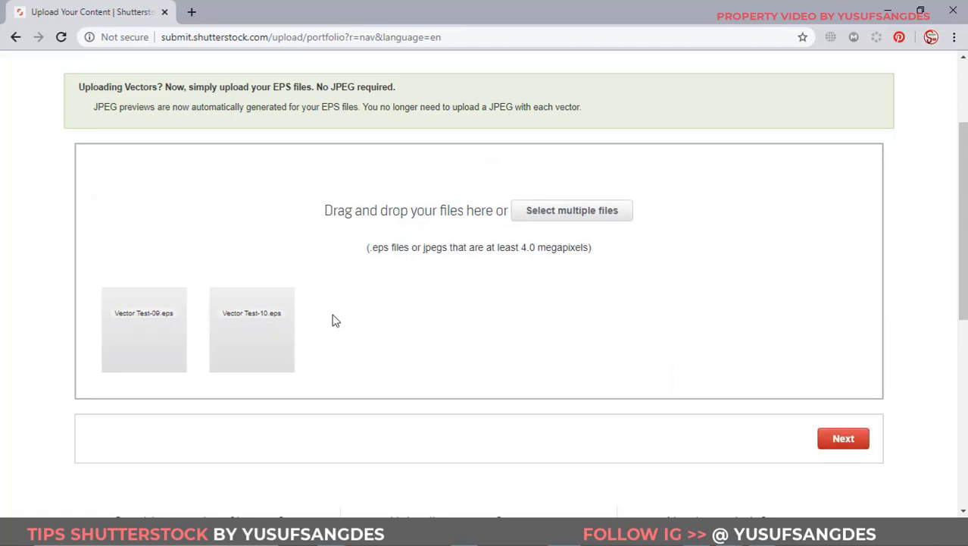
Continue to Submit content and reload until Vector Test-09 and -10 appear under To submit.
{"action": "left_click", "coordinate": [841, 439]}
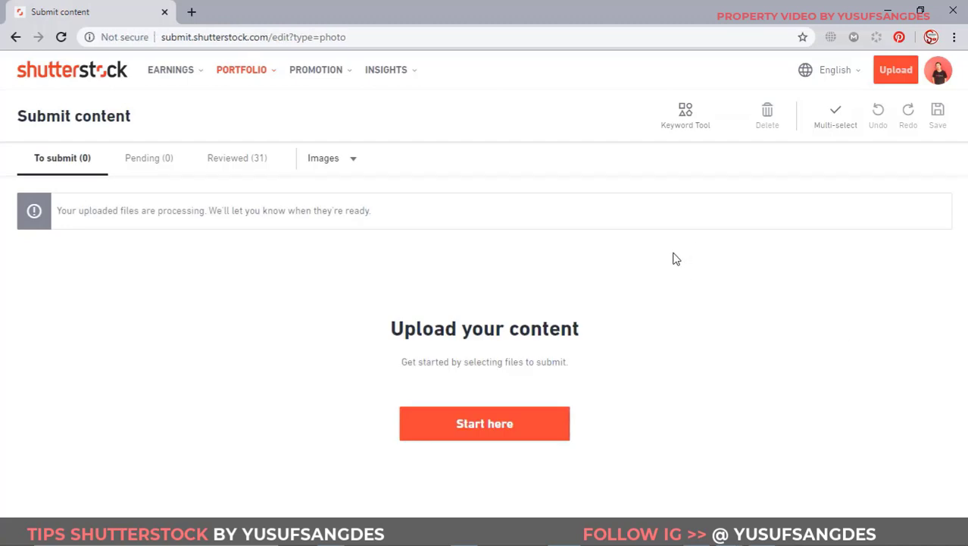
{"action": "left_click", "coordinate": [62, 37]}
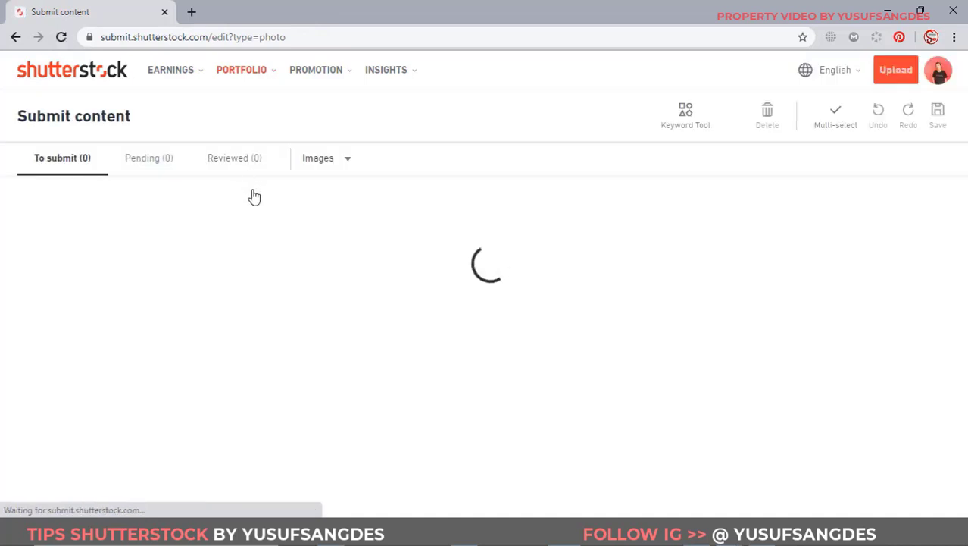
{"action": "left_click", "coordinate": [61, 37]}
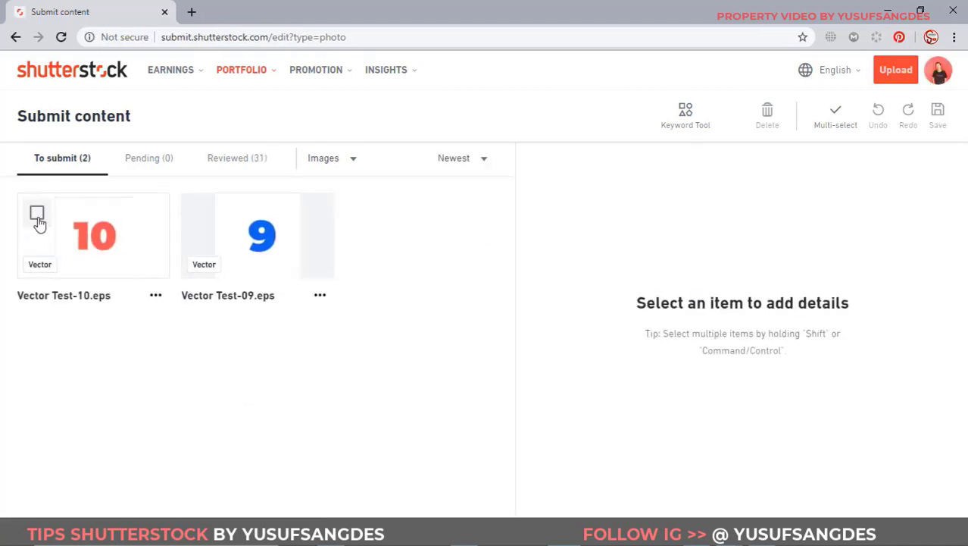
{"action": "mouse_move", "coordinate": [257, 235]}
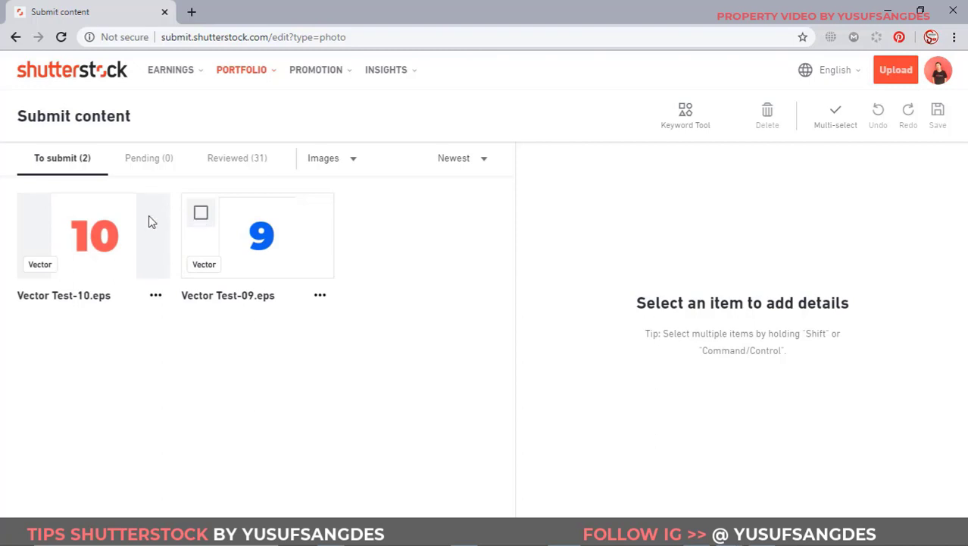
Switch from the Vector Test-10 tile to Vector Test-09 and focus its empty Keywords and Description fields.
{"action": "left_click", "coordinate": [76, 213]}
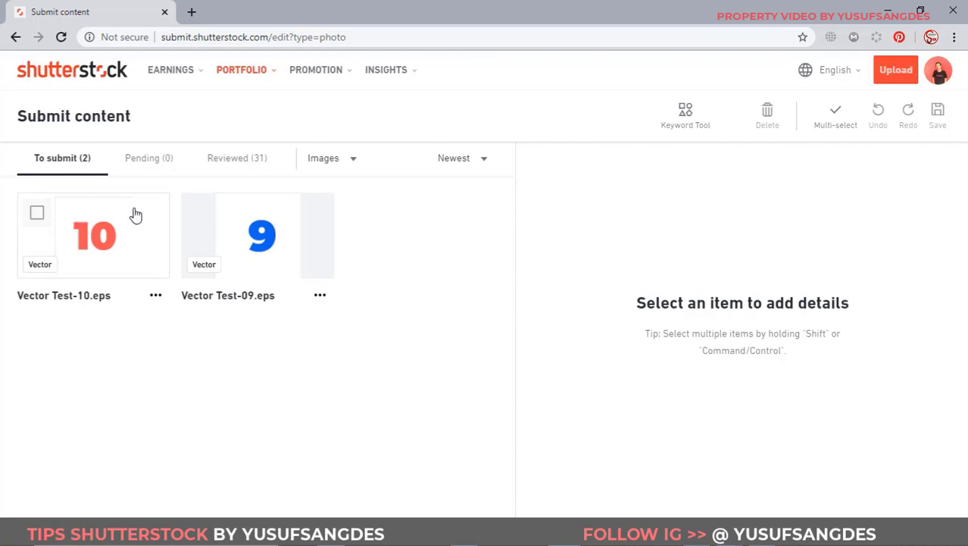
{"action": "left_click", "coordinate": [216, 237]}
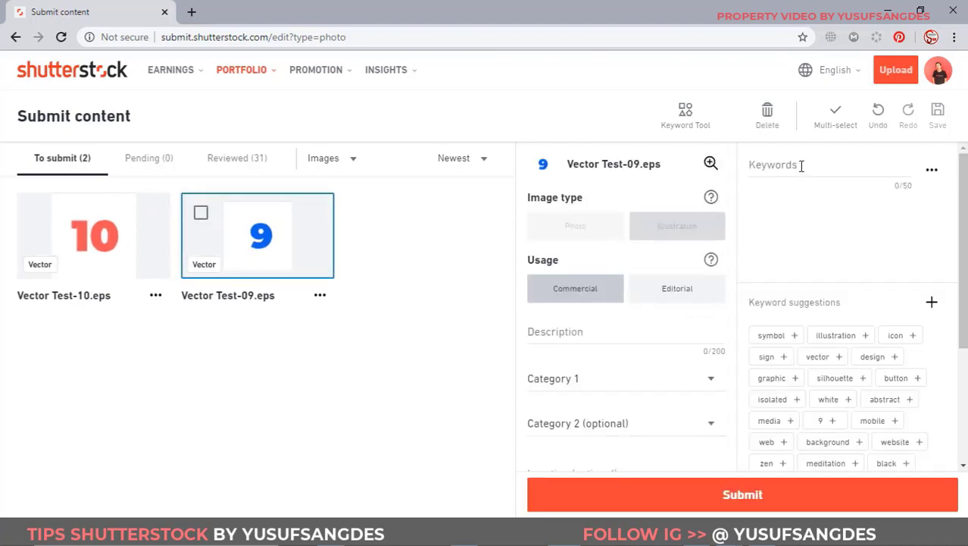
{"action": "left_click", "coordinate": [801, 166]}
{"action": "left_click", "coordinate": [624, 334]}
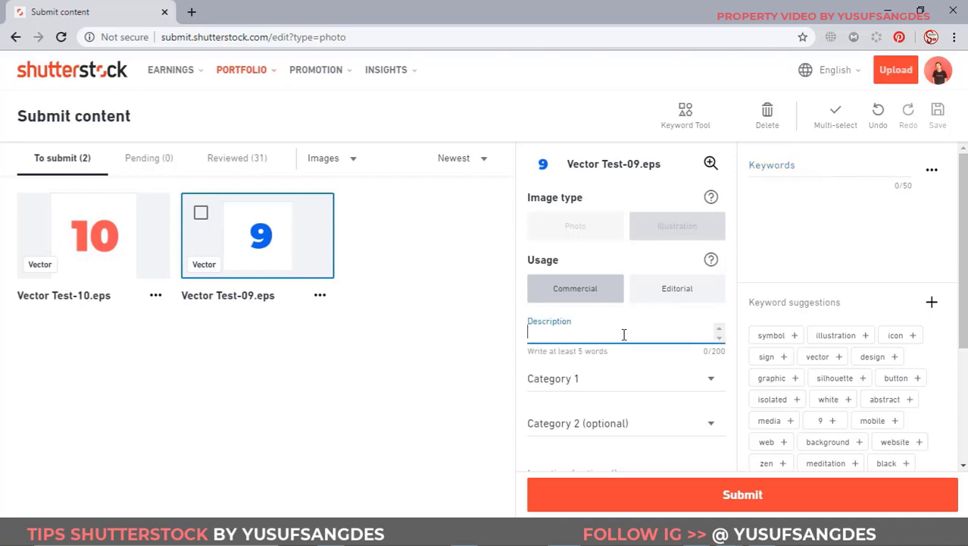
{"action": "left_click", "coordinate": [352, 367]}
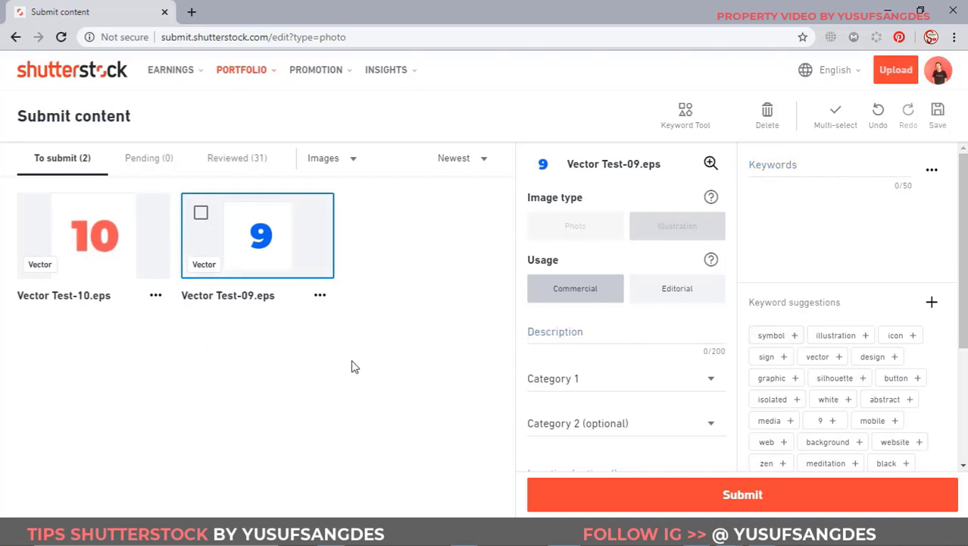